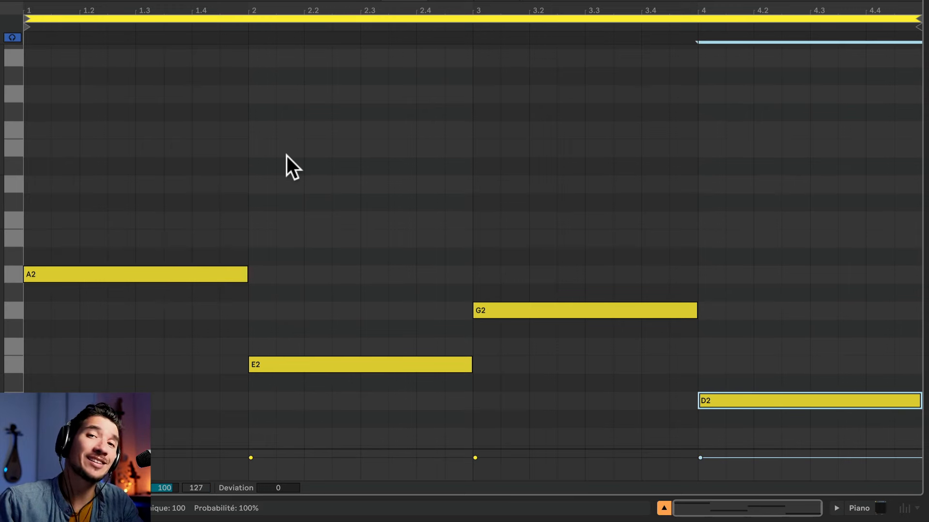
# Step: Duplicate the A2 note in bar 1 up to C3 and E3 to build the first triad
pyautogui.click(69, 280)
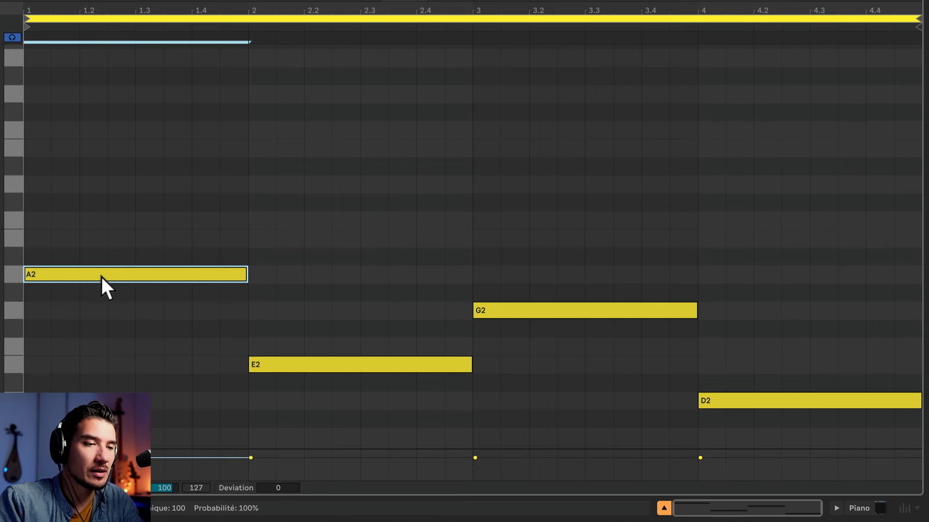
pyautogui.moveTo(101, 276); pyautogui.dragTo(94, 149)
pyautogui.moveTo(137, 333); pyautogui.dragTo(85, 117)
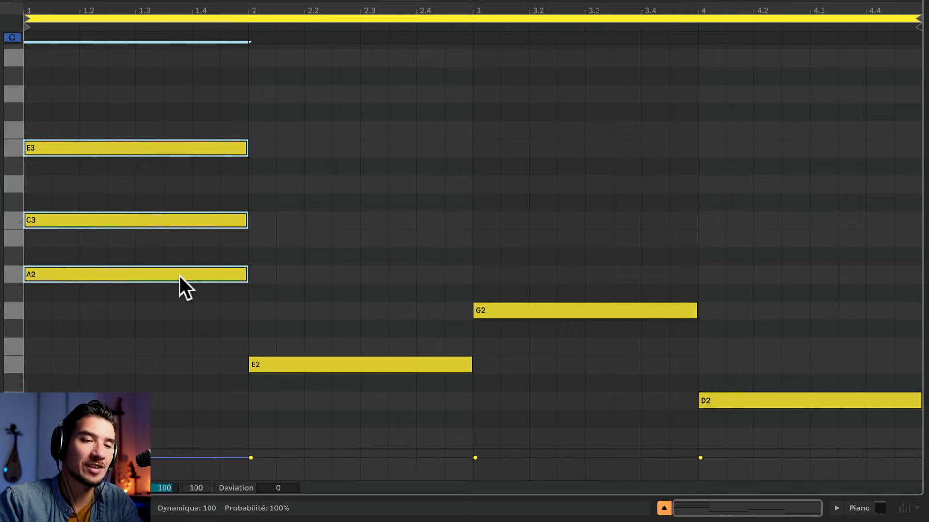
# Step: Build triads by duplicating notes upward, adding G2 and B2 above E2 in bar 2 and B2 and D3 above G2 in bar 3
pyautogui.click(344, 363)
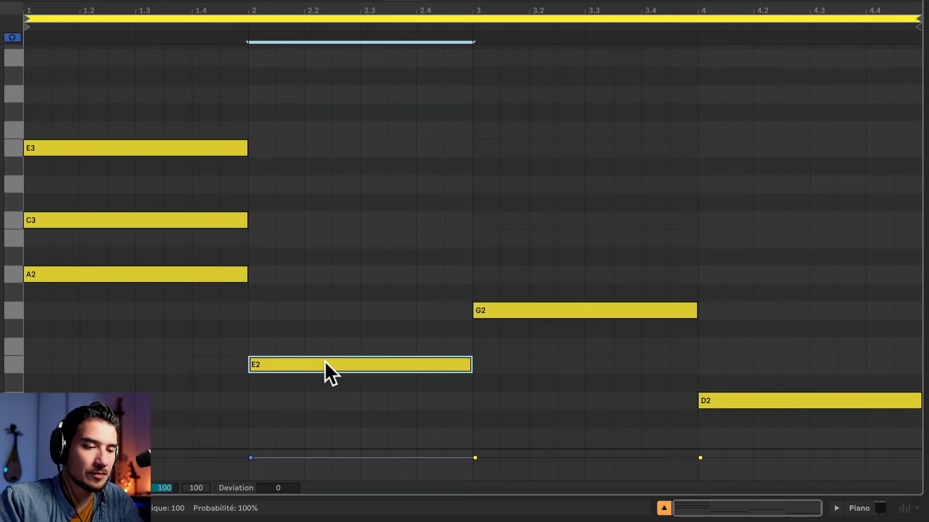
pyautogui.moveTo(325, 362); pyautogui.dragTo(325, 308)
pyautogui.moveTo(325, 308); pyautogui.dragTo(322, 236)
pyautogui.moveTo(523, 308); pyautogui.dragTo(524, 238)
pyautogui.moveTo(523, 239); pyautogui.dragTo(523, 174)
pyautogui.press('Down')
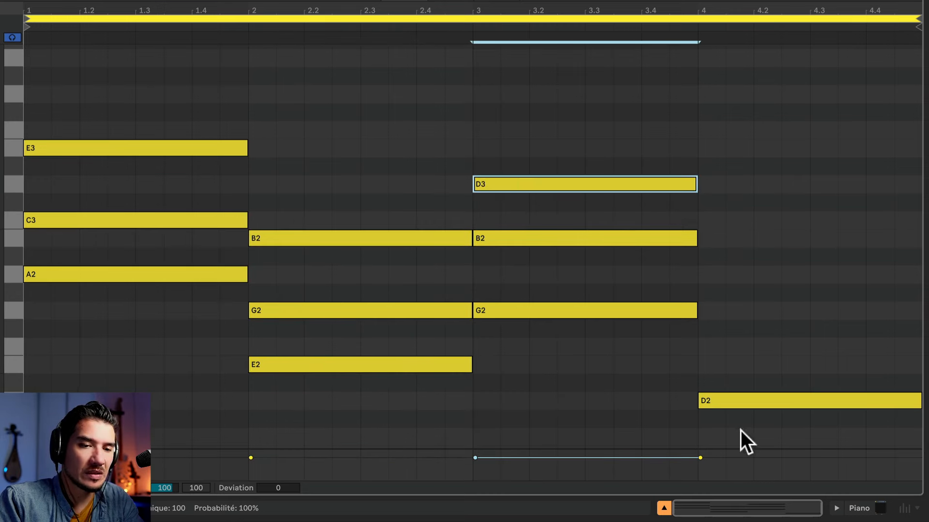
# Step: Add F2 and A2 above the D2 note in bar 4, and play the progression from the start
pyautogui.click(739, 399)
pyautogui.moveTo(739, 399); pyautogui.dragTo(737, 274)
pyautogui.click(30, 86)
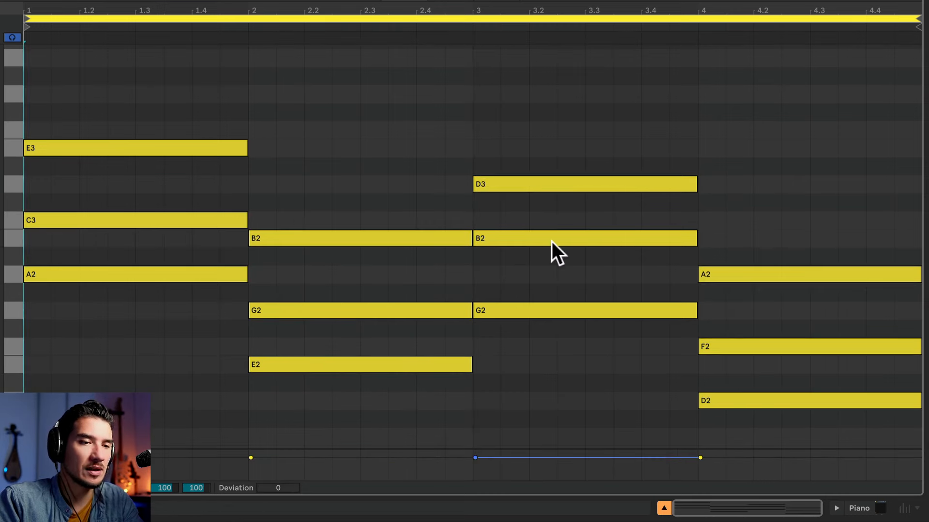
pyautogui.press('space')
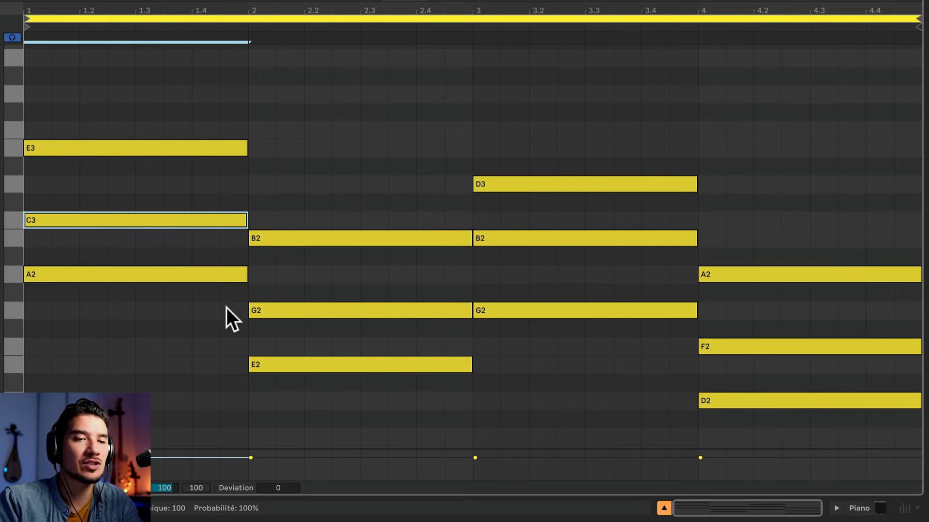
# Step: Examine the bar 1 triad by selecting all its notes together and its A2, C3 and E3 notes individually
pyautogui.scroll(3, 227, 308)
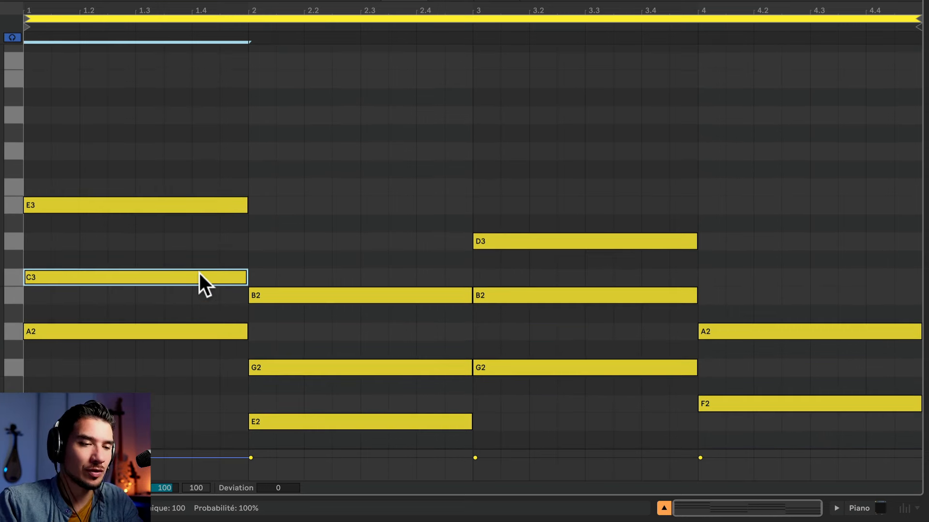
pyautogui.moveTo(149, 154); pyautogui.dragTo(92, 393)
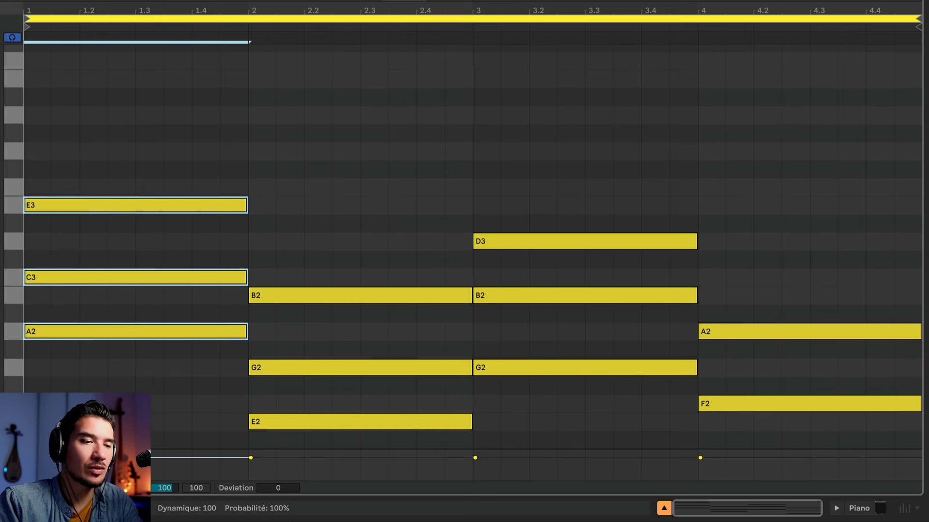
pyautogui.click(173, 246)
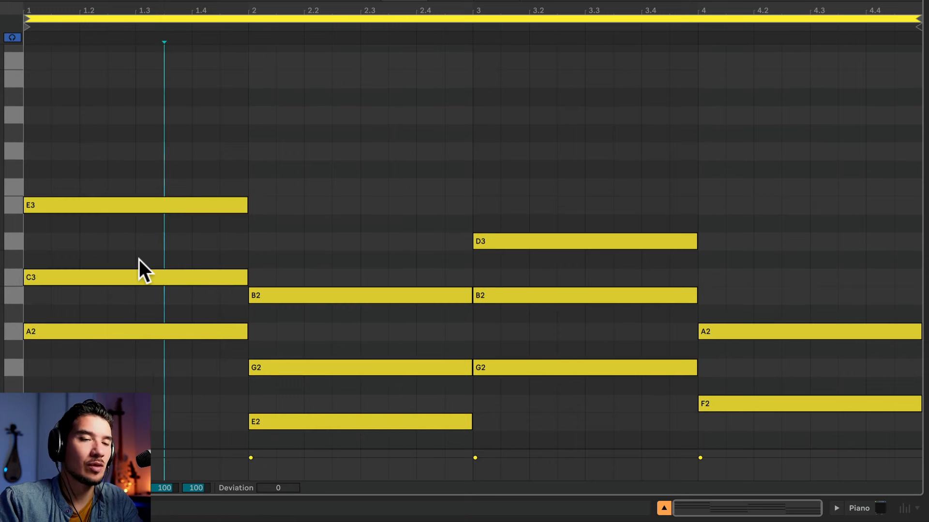
pyautogui.click(181, 278)
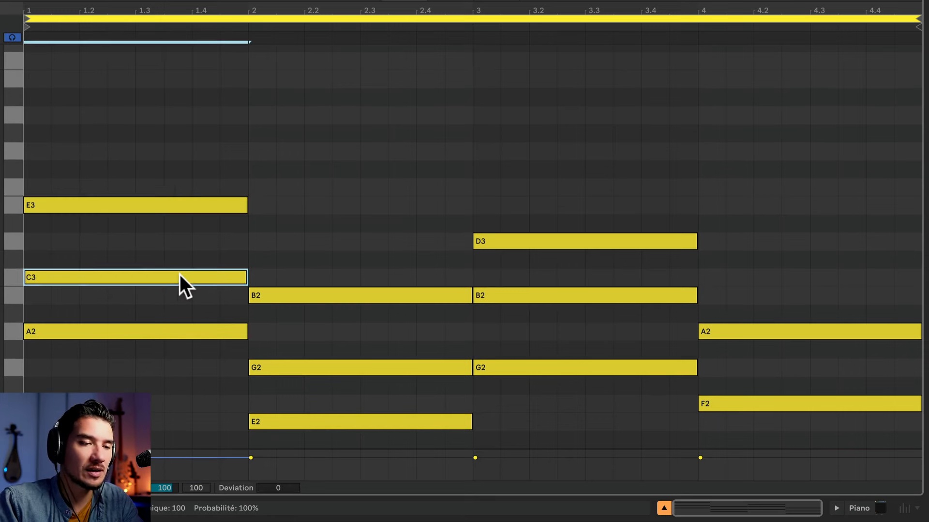
pyautogui.click(130, 333)
pyautogui.click(130, 277)
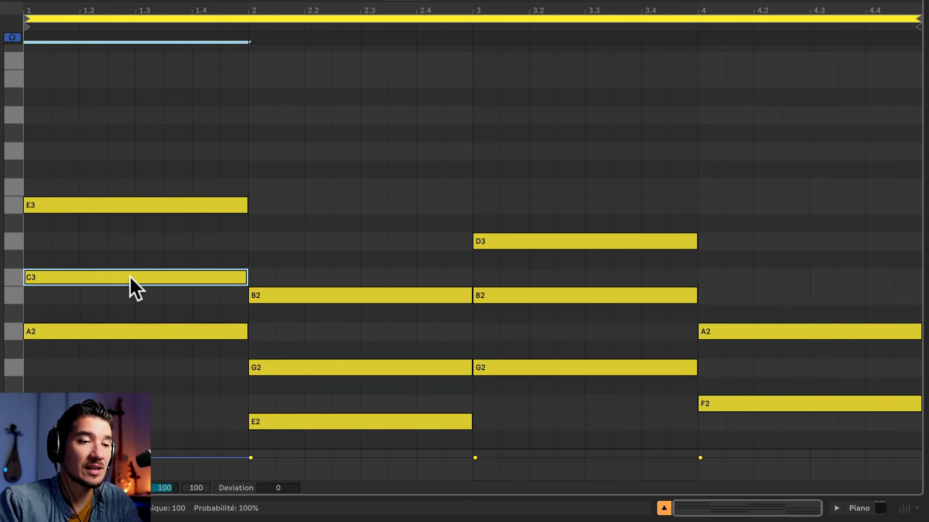
pyautogui.click(134, 192)
pyautogui.click(133, 205)
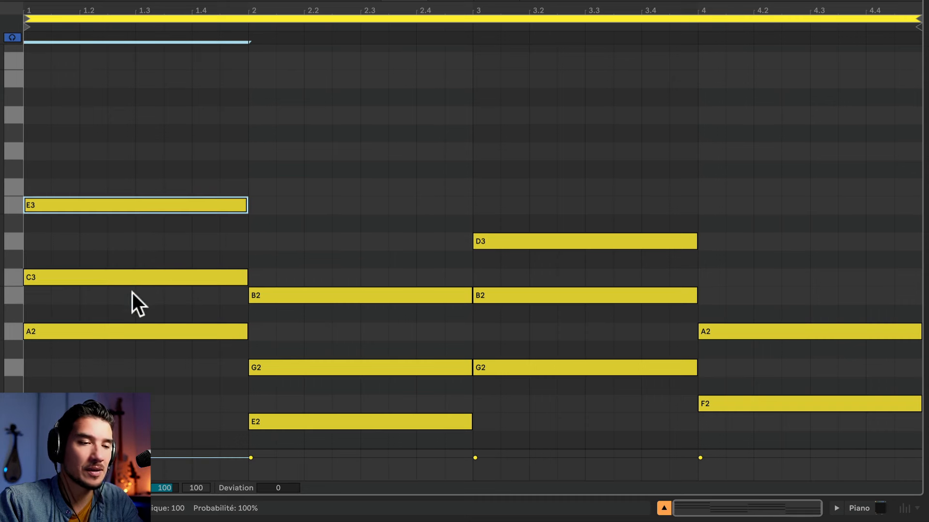
pyautogui.click(132, 293)
# Step: Raise the C3 note in bar 1 by one octave to C4 and play the clip from the start
pyautogui.click(135, 275)
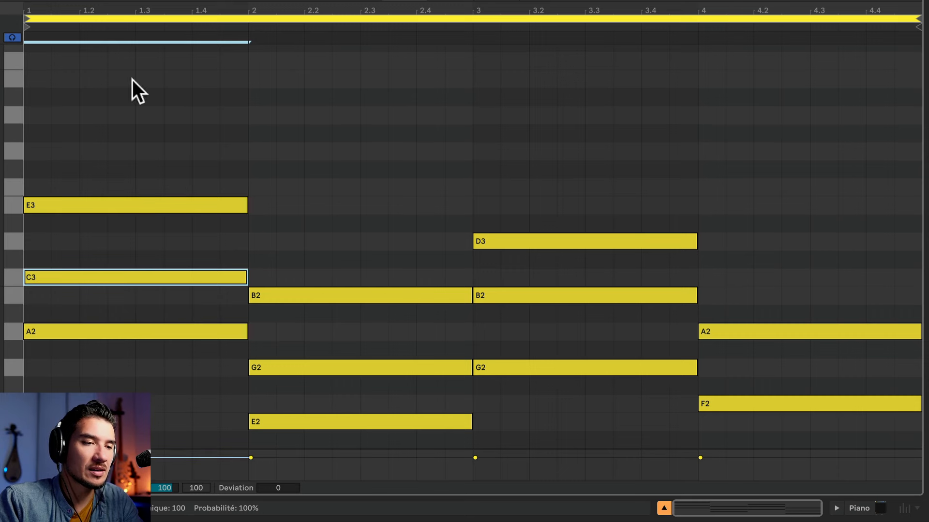
pyautogui.hotkey('shift', 'Up')
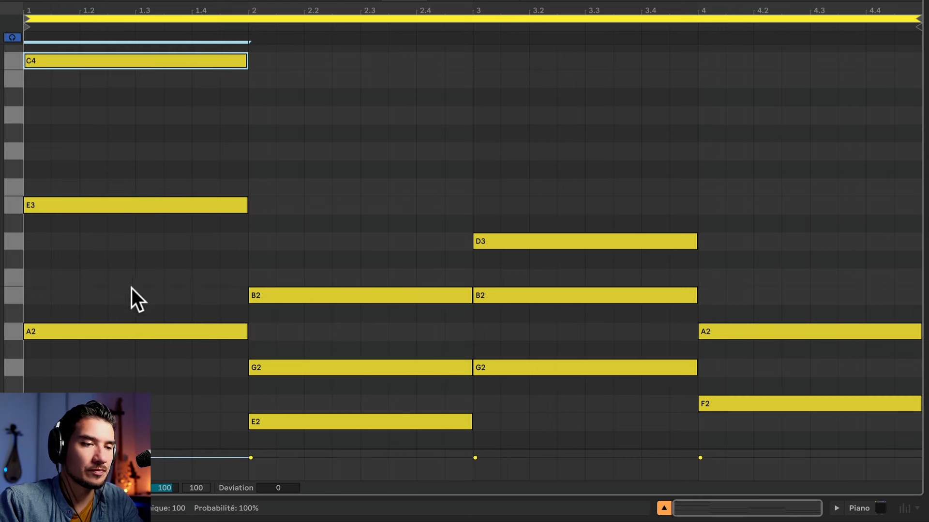
pyautogui.press('space')
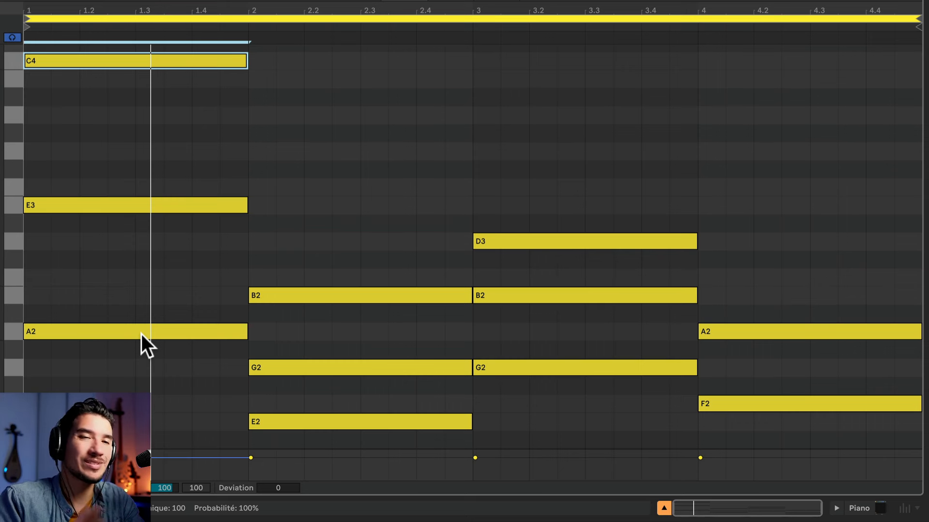
pyautogui.click(32, 138)
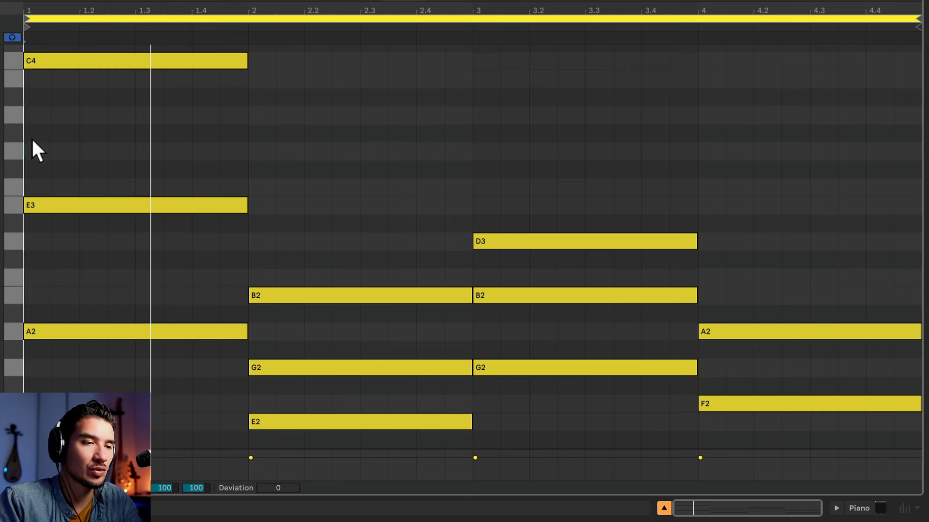
pyautogui.press('space')
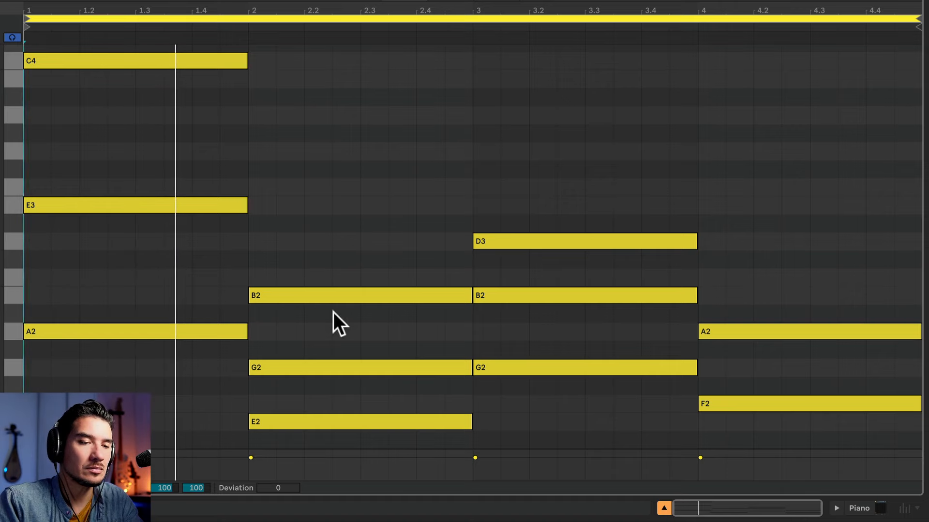
# Step: Raise the middle chord notes in bars 2 to 4 by one octave to G3, B3 and F3, and listen to the progression
pyautogui.scroll(-1, 366, 367)
pyautogui.click(360, 344)
pyautogui.hotkey('shift', 'Up')
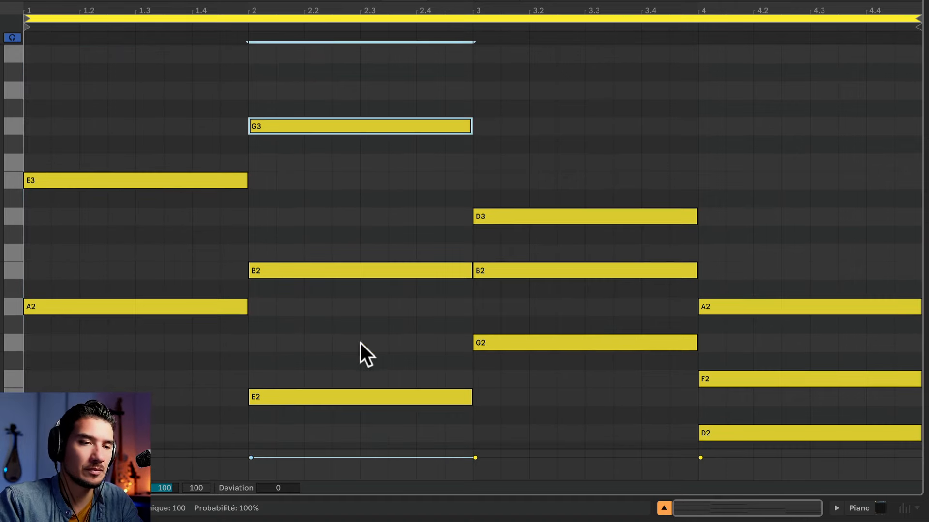
pyautogui.click(585, 266)
pyautogui.hotkey('shift', 'Up')
pyautogui.click(748, 379)
pyautogui.hotkey('shift', 'Up')
pyautogui.scroll(2, 170, 244)
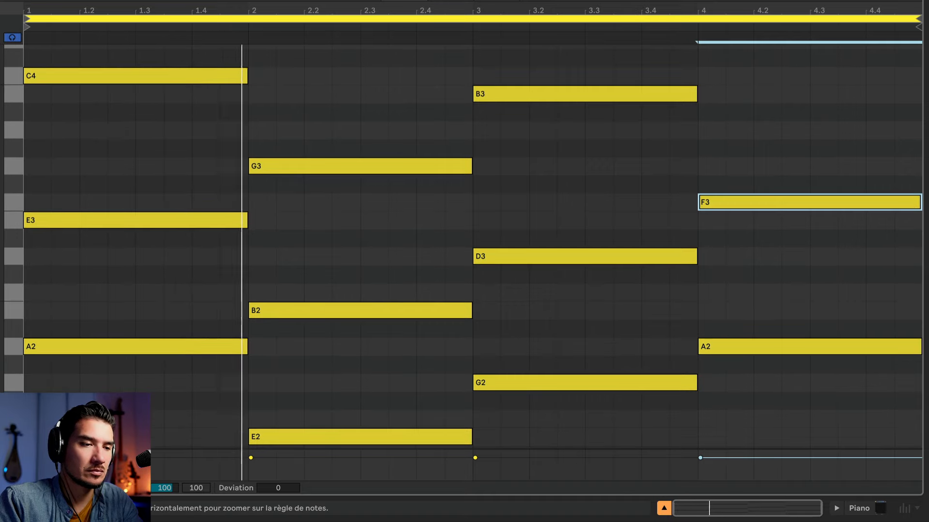
pyautogui.moveTo(2, 281)
pyautogui.mouseDown()
pyautogui.moveTo(15, 282)
pyautogui.moveTo(1, 281)
pyautogui.mouseUp()
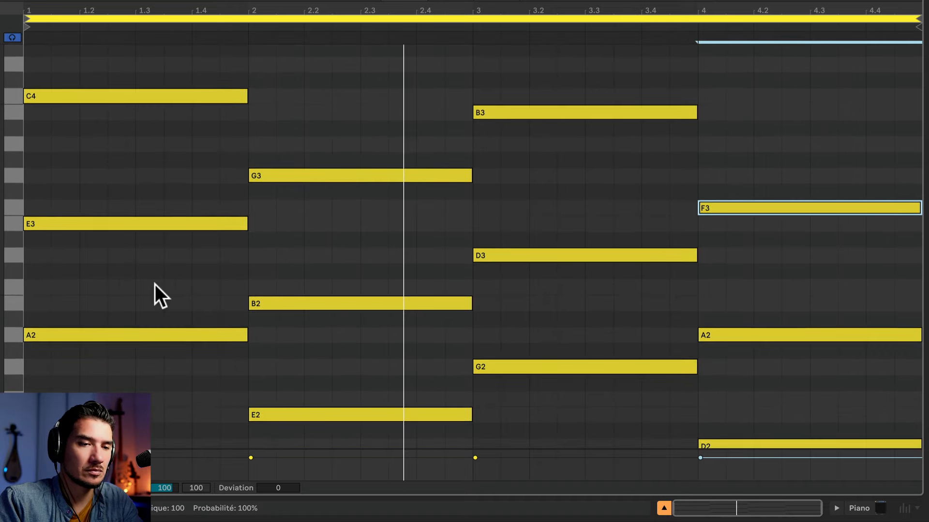
pyautogui.scroll(-1, 154, 284)
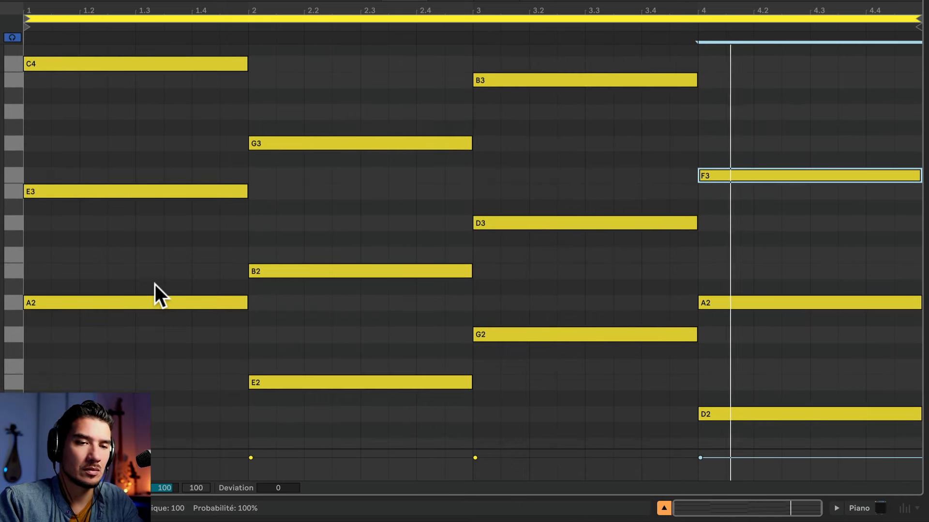
pyautogui.click(361, 216)
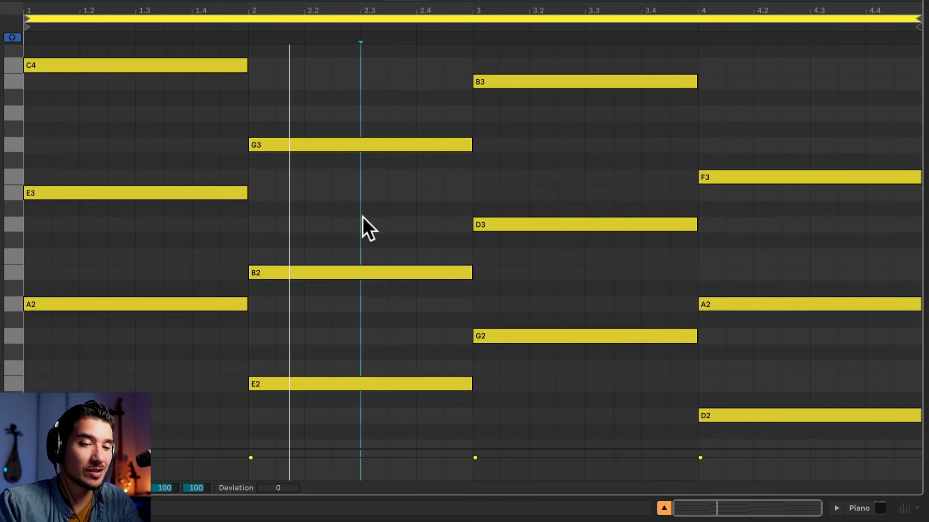
# Step: Raise the D2 note in bar 4 and the E2 note in bar 2 by two octaves to D4 and E4
pyautogui.click(355, 385)
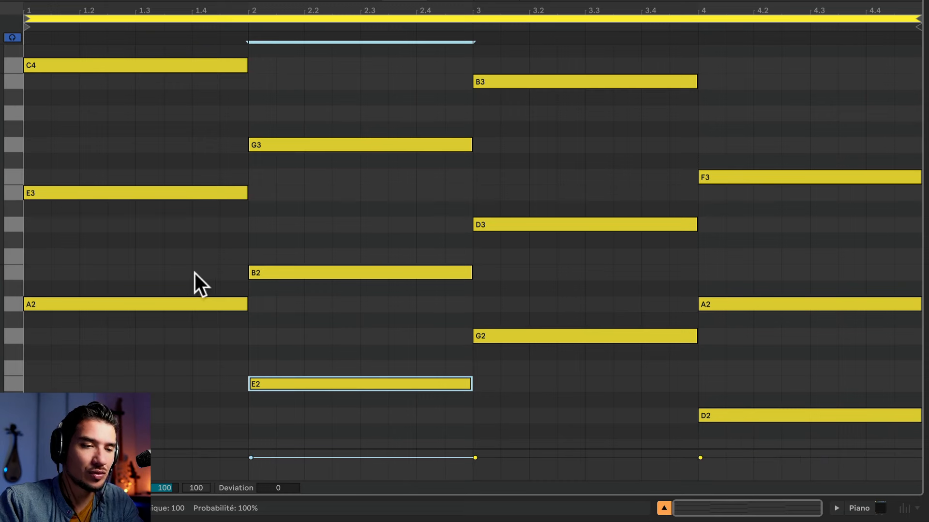
pyautogui.click(167, 303)
pyautogui.click(813, 417)
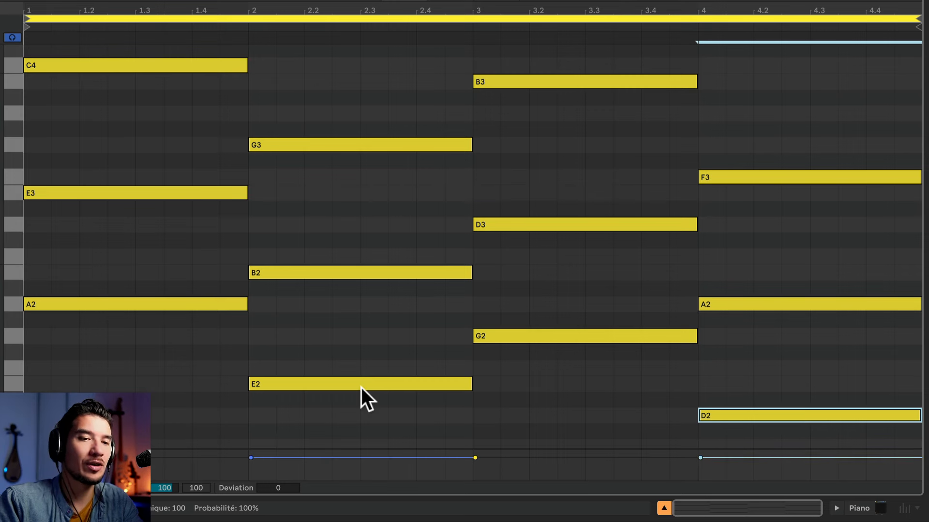
pyautogui.hotkey('shift', 'Up')
pyautogui.hotkey('shift', 'Up')
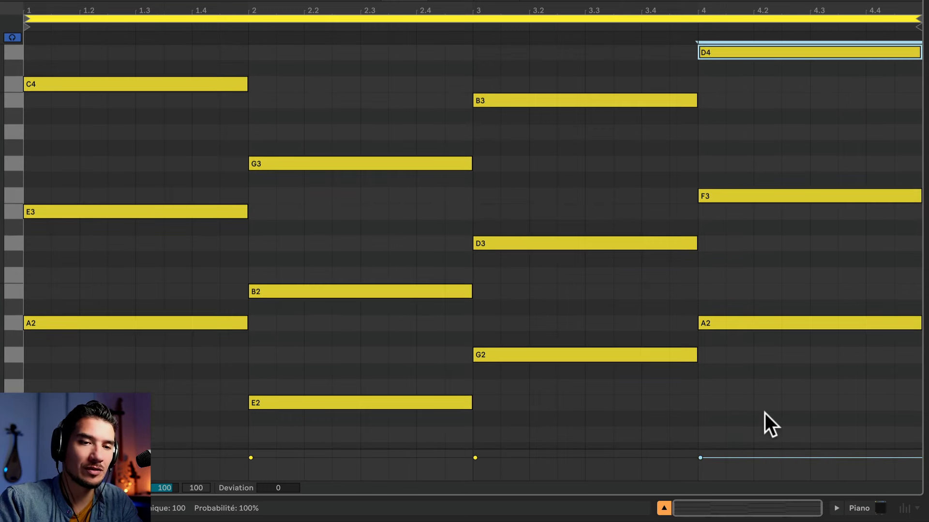
pyautogui.click(342, 404)
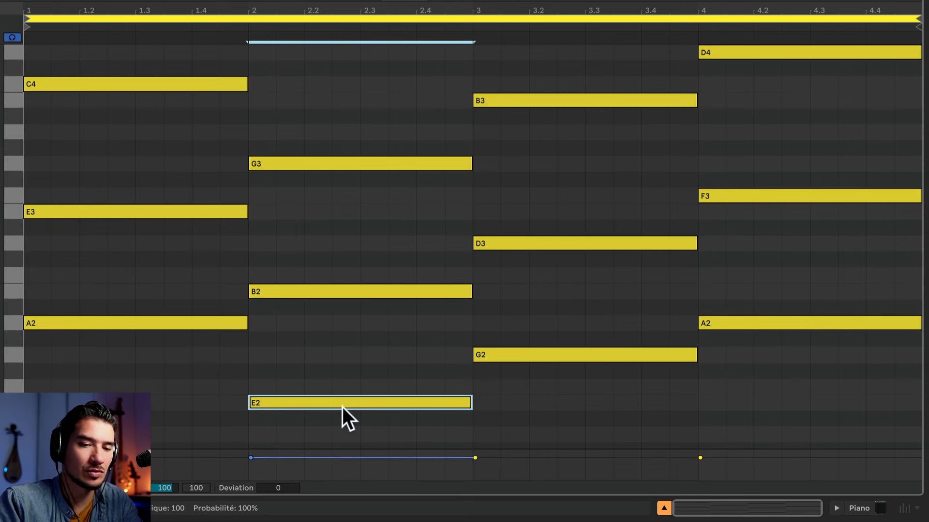
pyautogui.hotkey('shift', 'Up')
pyautogui.hotkey('shift', 'Up')
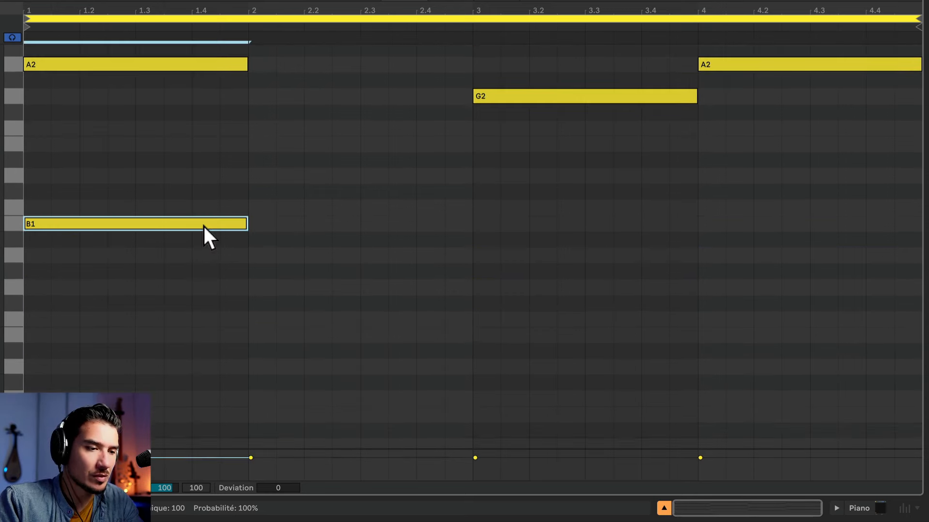
# Step: Add low bass notes under the chords, including A1 in bar 1, and play the progression
pyautogui.moveTo(204, 227); pyautogui.dragTo(855, 378)
pyautogui.press('space')
pyautogui.scroll(5, 164, 232)
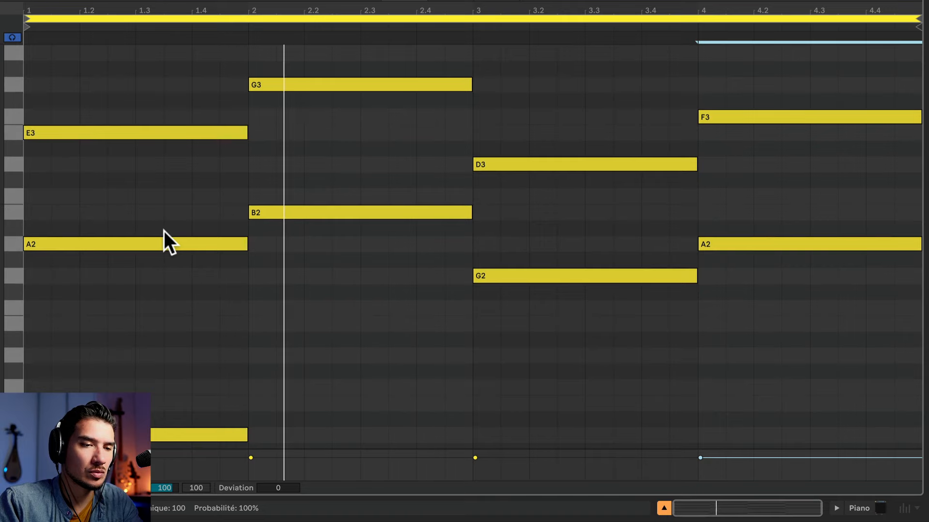
pyautogui.scroll(5, 339, 330)
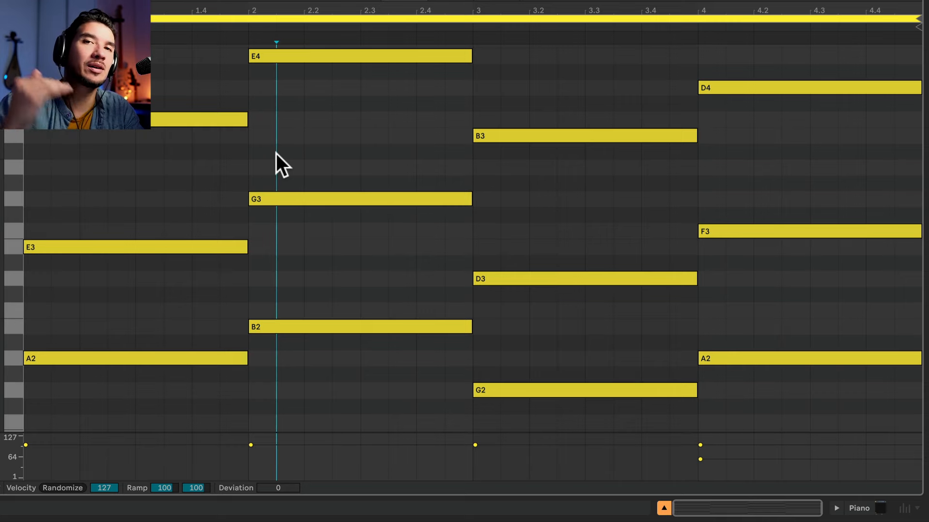
# Step: Randomize the velocity of the chord notes above the bass with an amount of 24, and play the clip from the start
pyautogui.moveTo(762, 401); pyautogui.dragTo(98, 47)
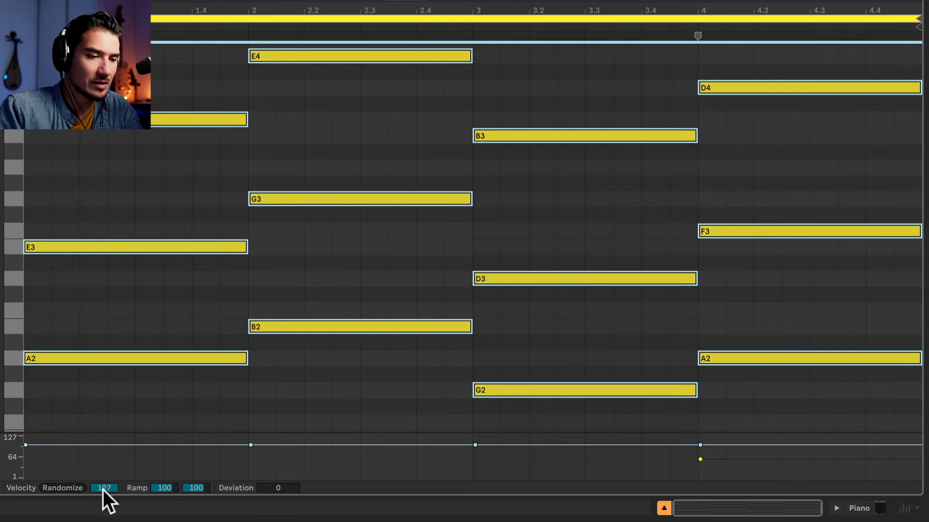
pyautogui.moveTo(103, 490)
pyautogui.mouseDown()
pyautogui.moveTo(103, 521)
pyautogui.moveTo(105, 488)
pyautogui.mouseUp()
pyautogui.click(68, 488)
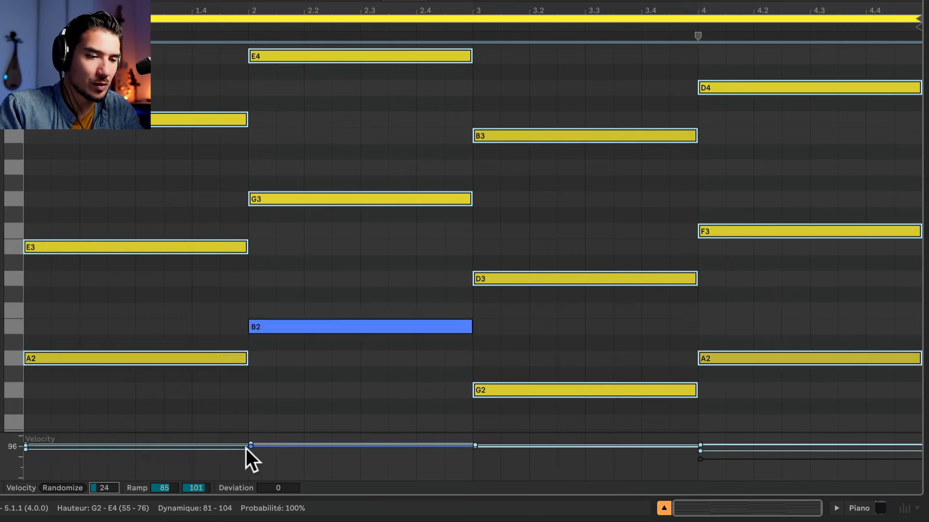
pyautogui.click(41, 295)
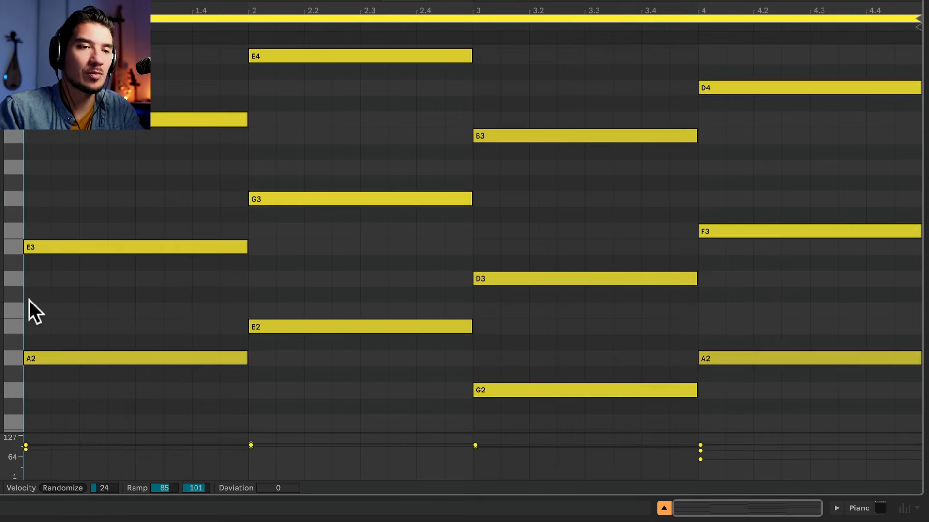
pyautogui.press('space')
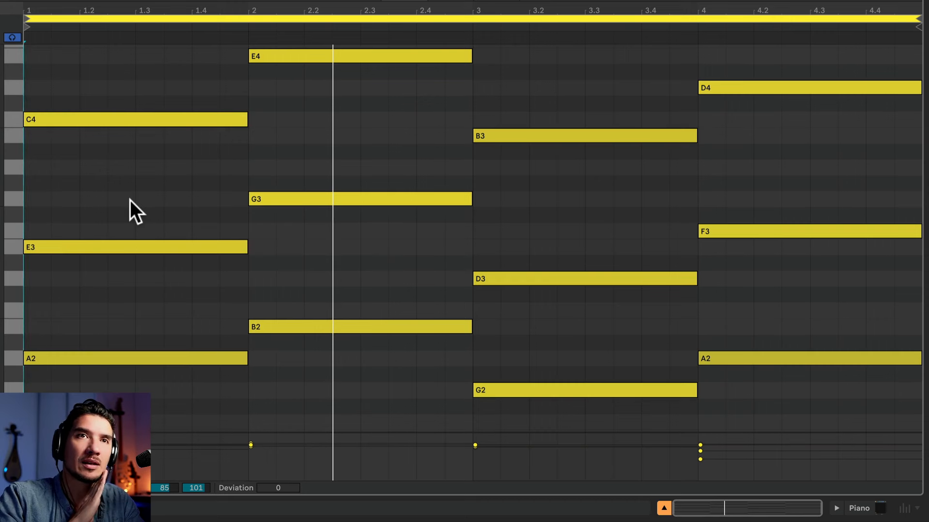
# Step: Add an A3 note in bar 1 between E3 and C4, lasting the whole bar
pyautogui.doubleClick(35, 168)
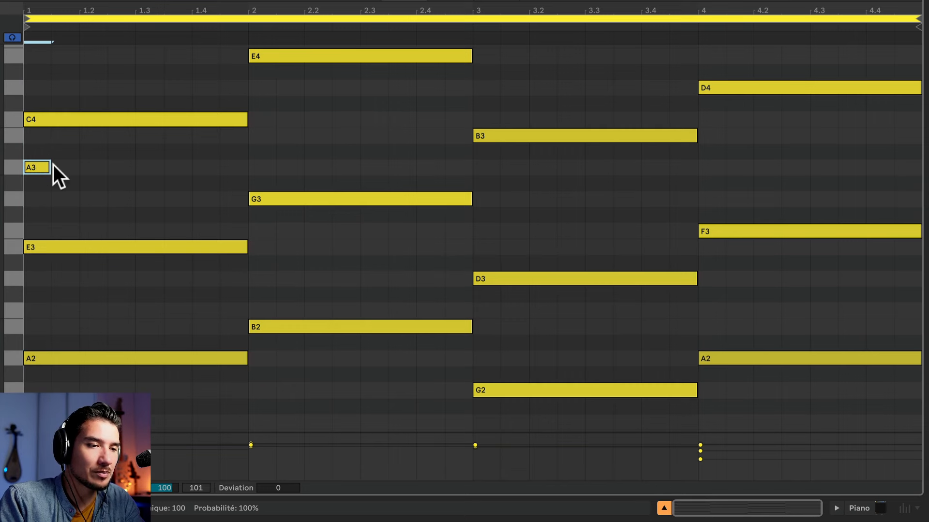
pyautogui.moveTo(48, 168); pyautogui.dragTo(248, 168)
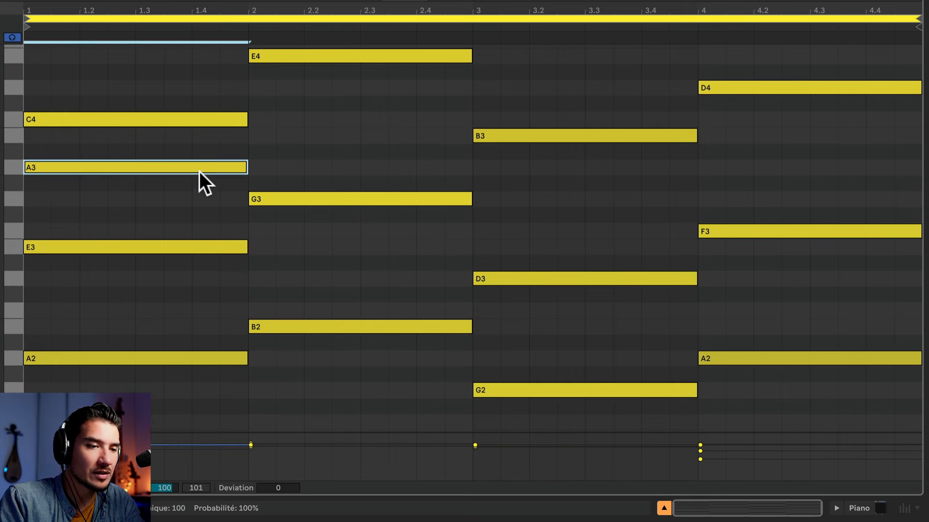
# Step: Duplicate the A3 note into bars 2, 3 and 4, and set all four A3 notes to velocity 96
pyautogui.hotkey('ctrl', 'd')
pyautogui.hotkey('ctrl', 'd')
pyautogui.hotkey('ctrl', 'd')
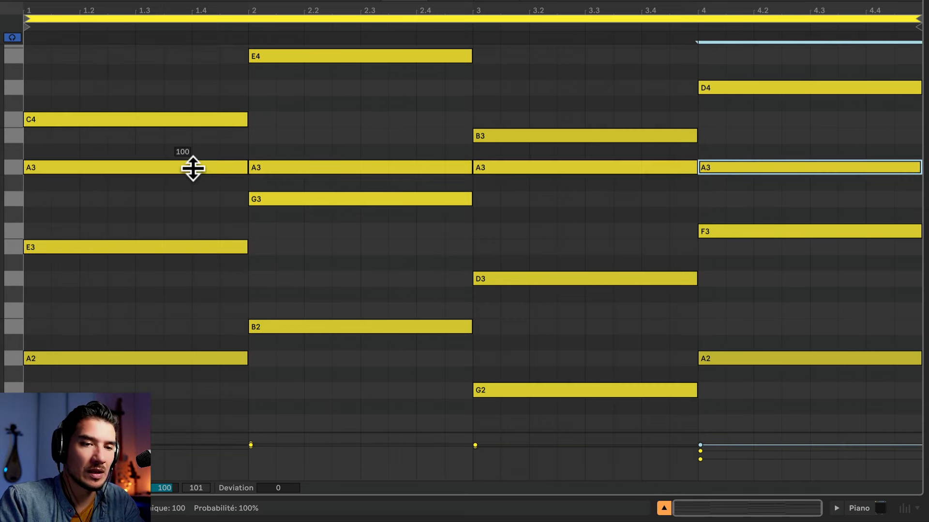
pyautogui.click(6, 166)
pyautogui.press('space')
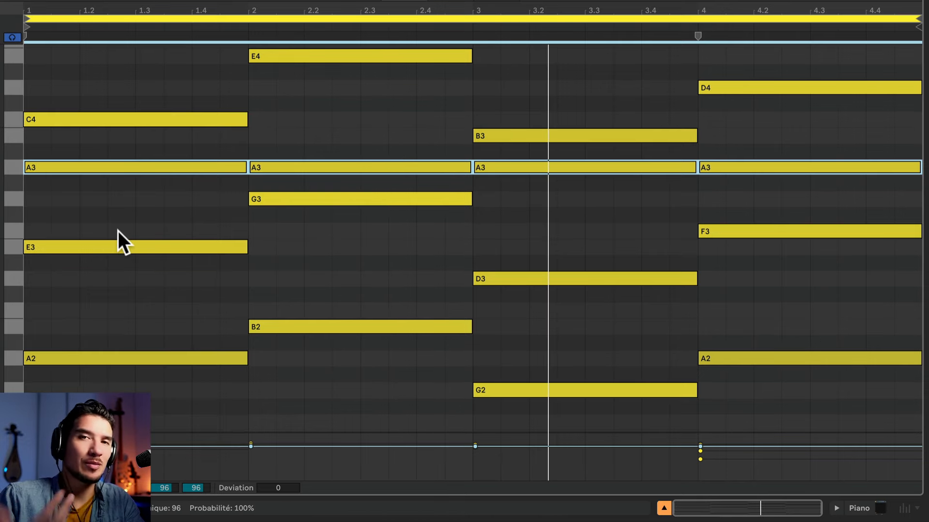
pyautogui.click(40, 198)
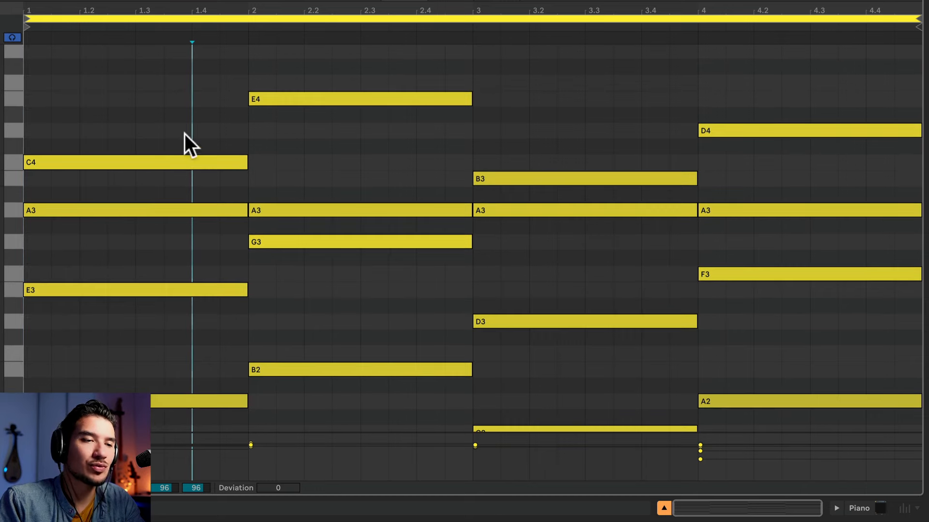
# Step: Shorten the C4 in bar 1 to end at 1.4, add a one-beat note there and raise it to D4
pyautogui.scroll(-1, 178, 153)
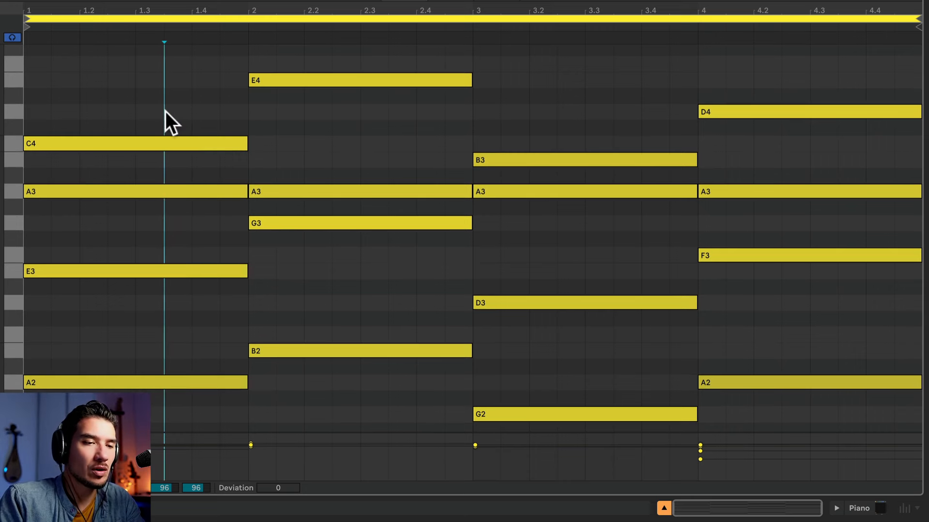
pyautogui.moveTo(246, 144)
pyautogui.mouseDown()
pyautogui.moveTo(193, 141)
pyautogui.moveTo(248, 145)
pyautogui.mouseUp()
pyautogui.doubleClick(202, 143)
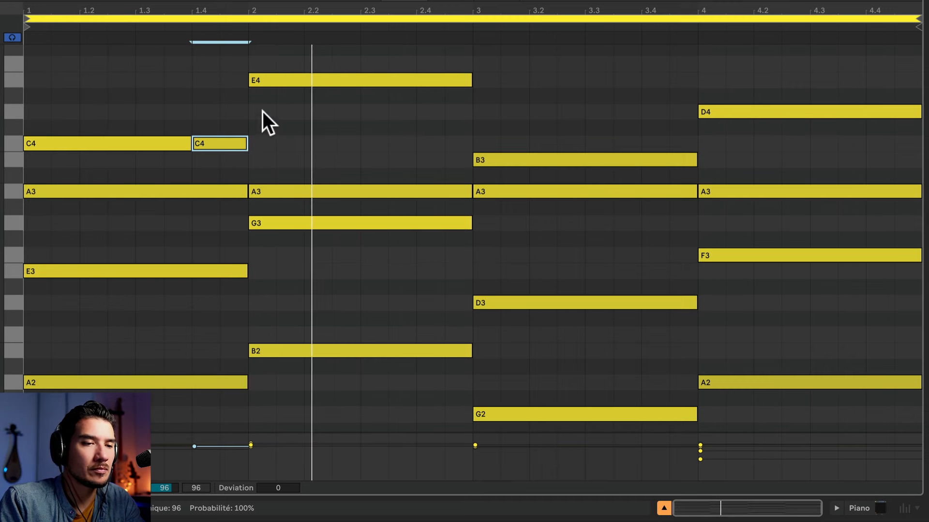
pyautogui.click(268, 80)
pyautogui.press('space')
pyautogui.moveTo(234, 141)
pyautogui.mouseDown()
pyautogui.moveTo(241, 131)
pyautogui.moveTo(229, 117)
pyautogui.mouseUp()
pyautogui.click(127, 116)
pyautogui.press('space')
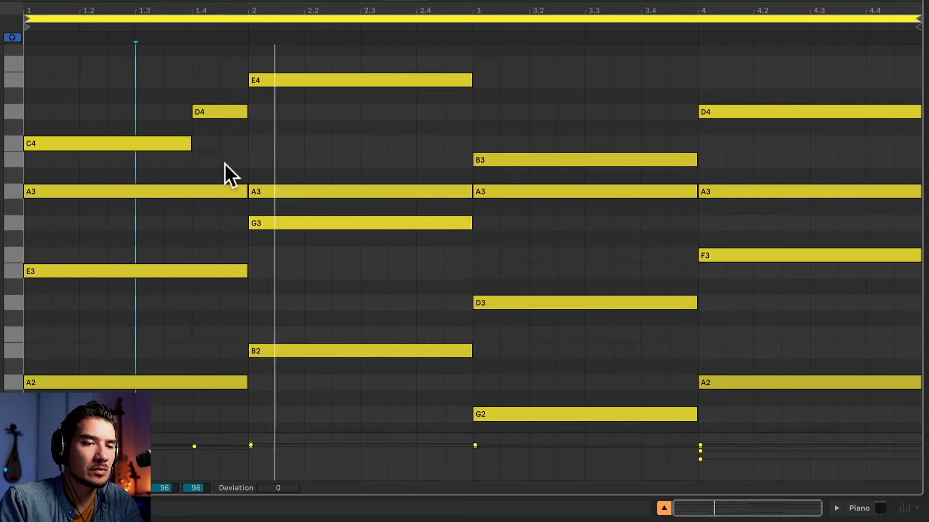
# Step: Set the short notes at 4.3 and 4.4 to C4 and B3, and lower the short E4 at 2.4 to D4
pyautogui.moveTo(224, 112)
pyautogui.mouseDown()
pyautogui.moveTo(224, 142)
pyautogui.moveTo(477, 86)
pyautogui.moveTo(451, 90)
pyautogui.moveTo(449, 76)
pyautogui.moveTo(675, 157)
pyautogui.moveTo(859, 131)
pyautogui.moveTo(902, 115)
pyautogui.moveTo(831, 114)
pyautogui.moveTo(836, 141)
pyautogui.mouseUp()
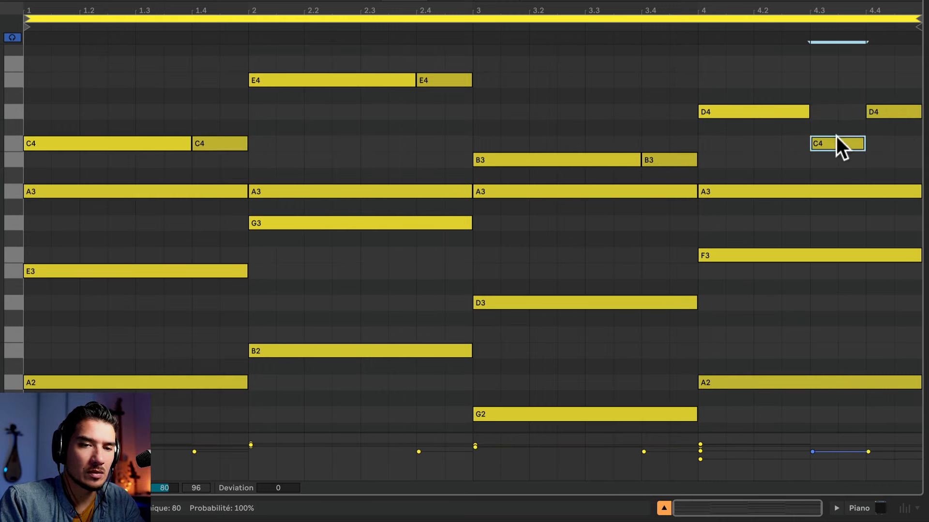
pyautogui.moveTo(888, 112); pyautogui.dragTo(890, 162)
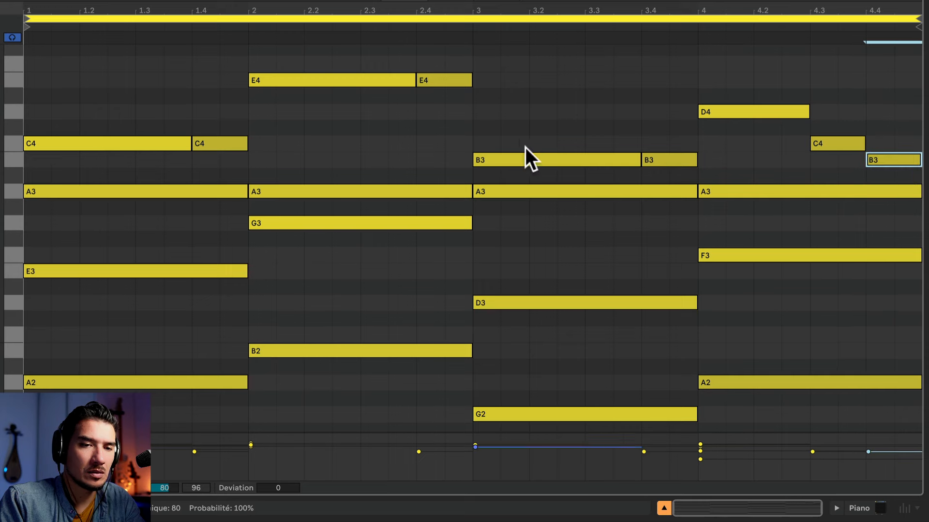
pyautogui.press('space')
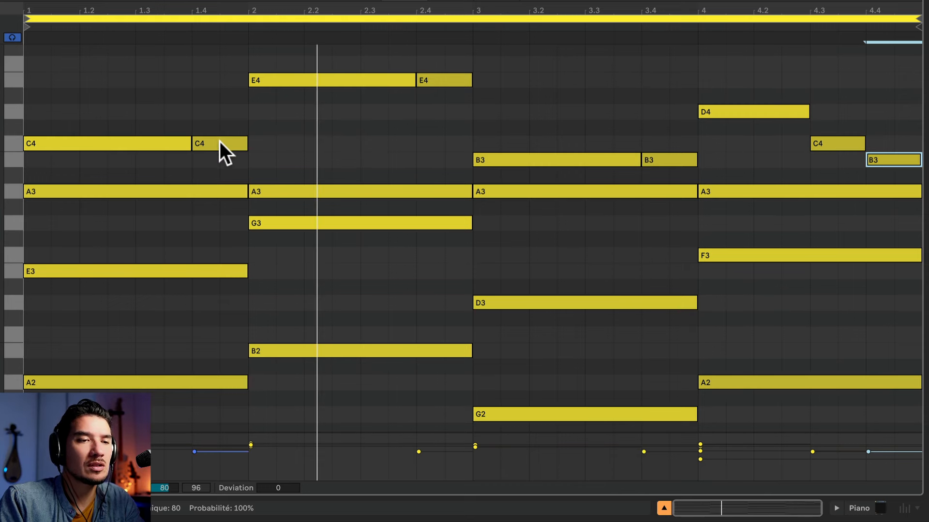
pyautogui.click(220, 142)
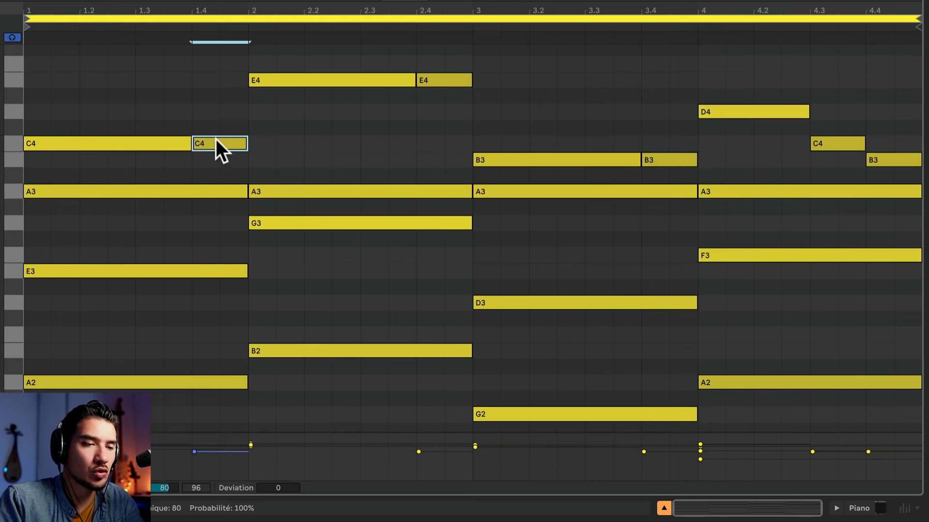
pyautogui.press('space')
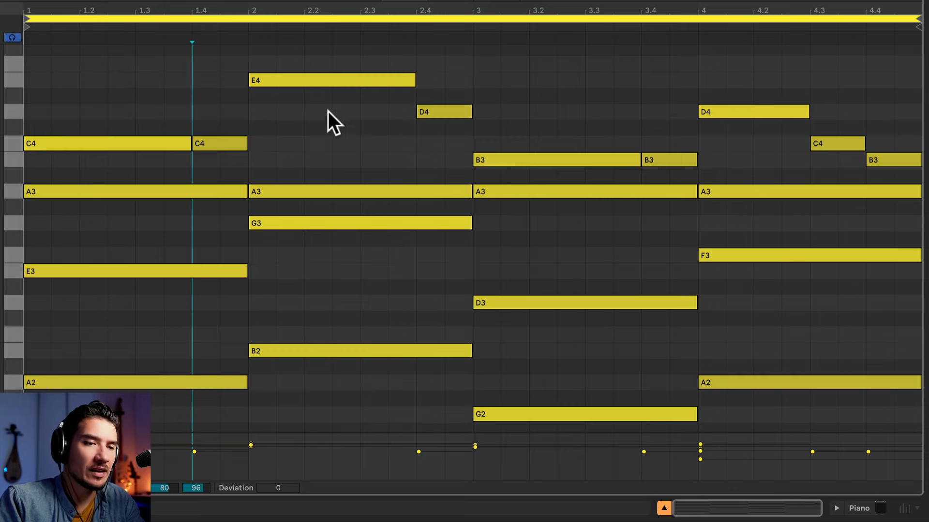
pyautogui.click(343, 122)
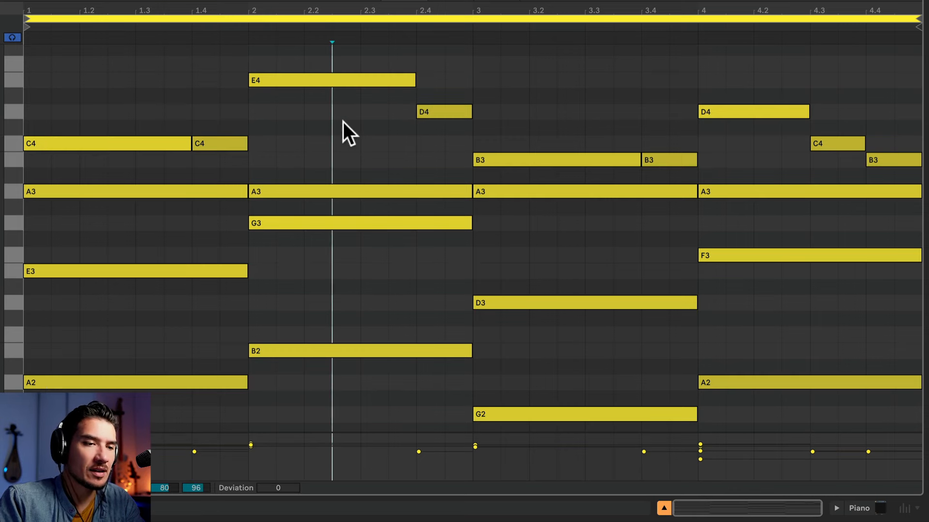
pyautogui.click(307, 131)
pyautogui.scroll(-2, 306, 131)
pyautogui.scroll(2, 307, 131)
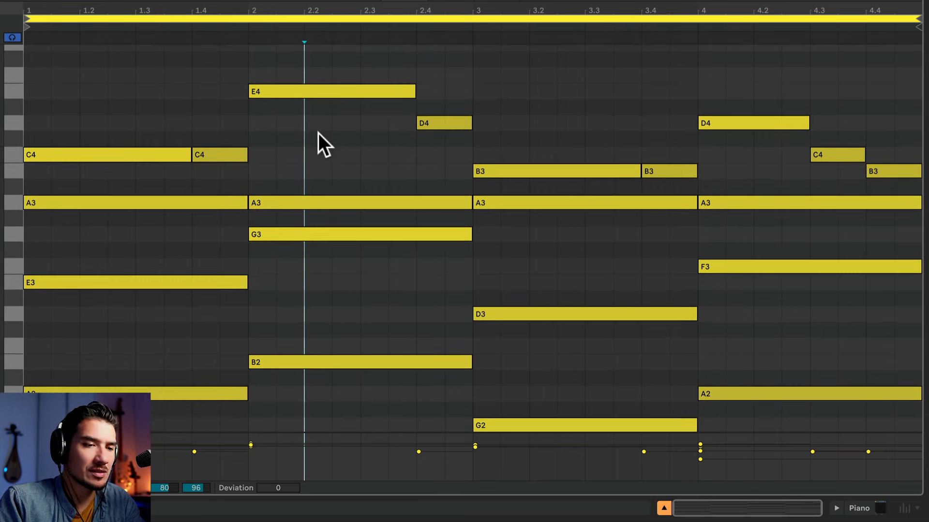
pyautogui.scroll(-1, 319, 133)
pyautogui.scroll(-1, 319, 133)
pyautogui.press('Right')
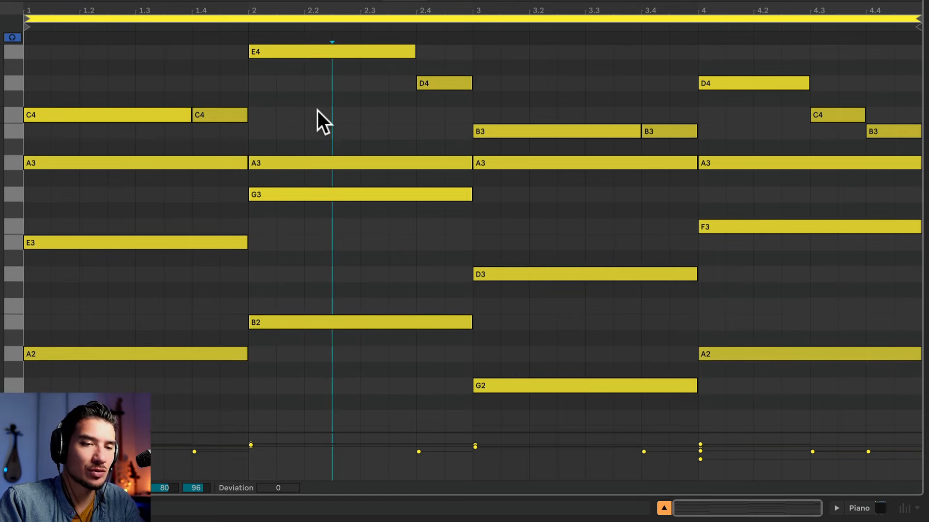
# Step: Add a G3 note in bar 1 between E3 and A3, lasting the whole bar, and play the clip
pyautogui.scroll(-1, 316, 118)
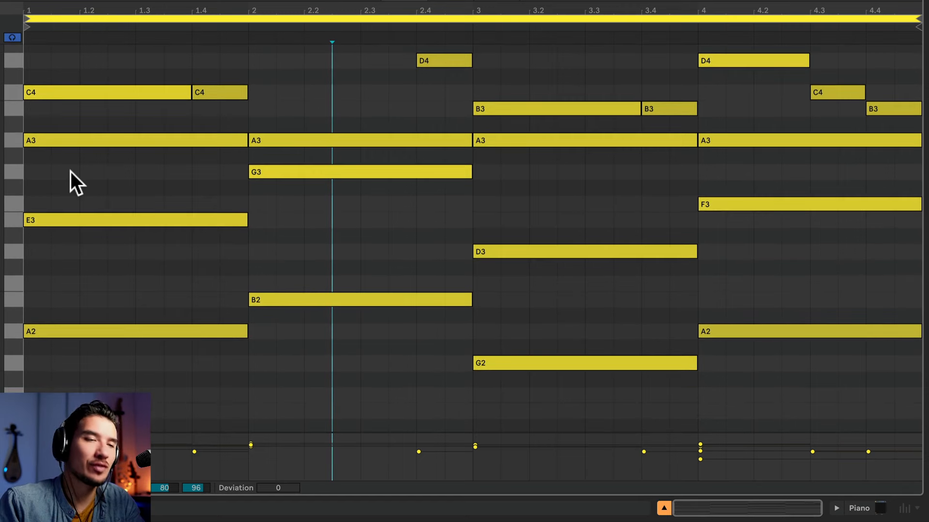
pyautogui.doubleClick(33, 171)
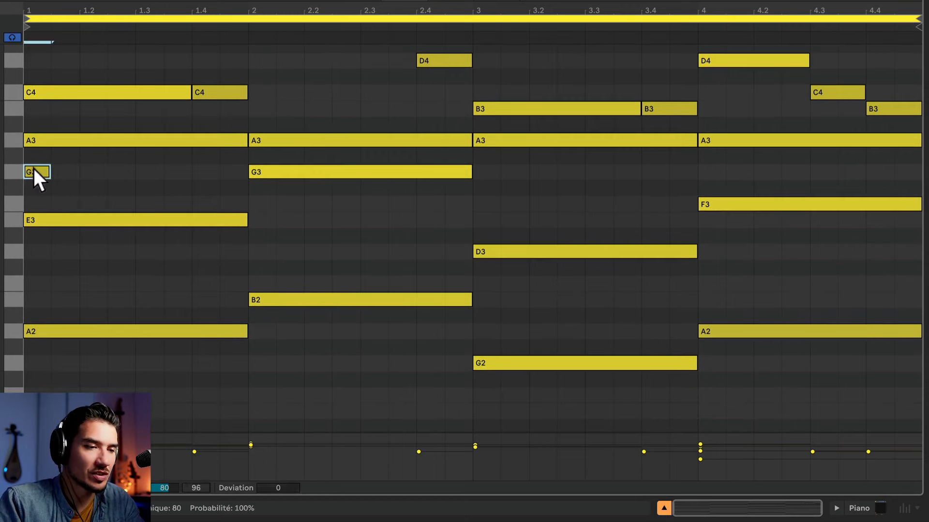
pyautogui.moveTo(48, 171); pyautogui.dragTo(247, 172)
pyautogui.press('space')
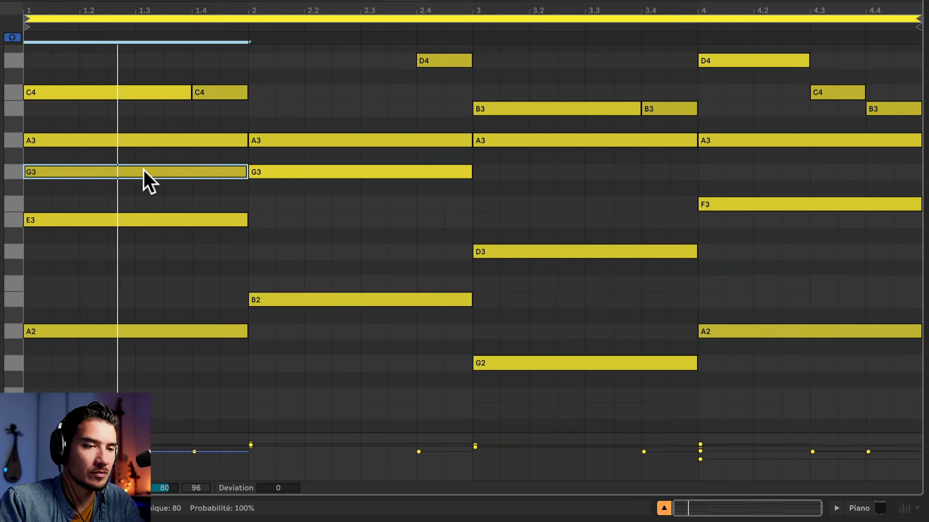
# Step: Add a bar-long D3 note in bar 2 between B2 and G3, and play the progression
pyautogui.scroll(3, 355, 175)
pyautogui.doubleClick(263, 151)
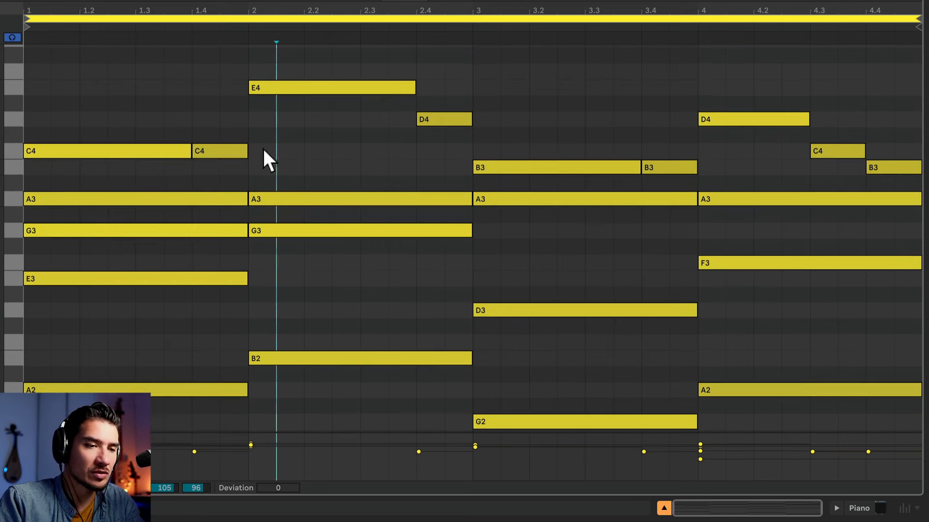
pyautogui.moveTo(274, 151); pyautogui.dragTo(461, 165)
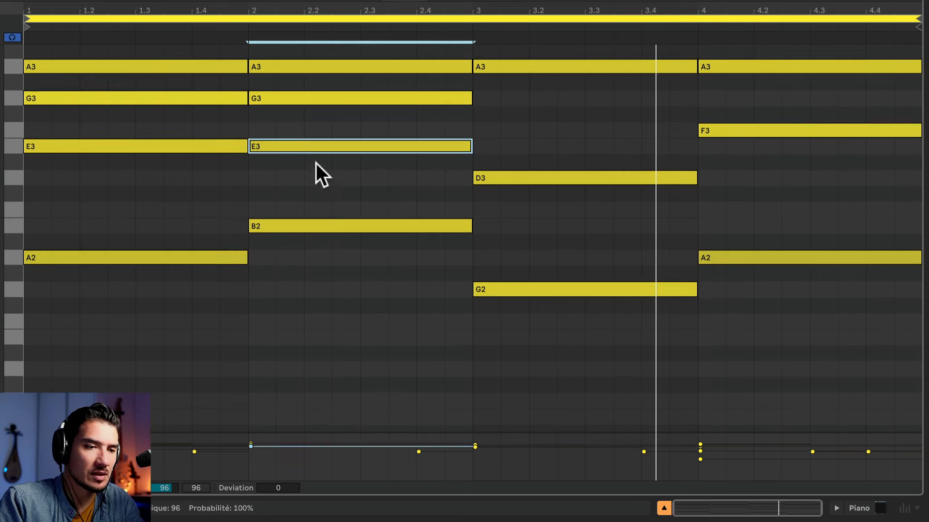
pyautogui.moveTo(312, 151); pyautogui.dragTo(314, 173)
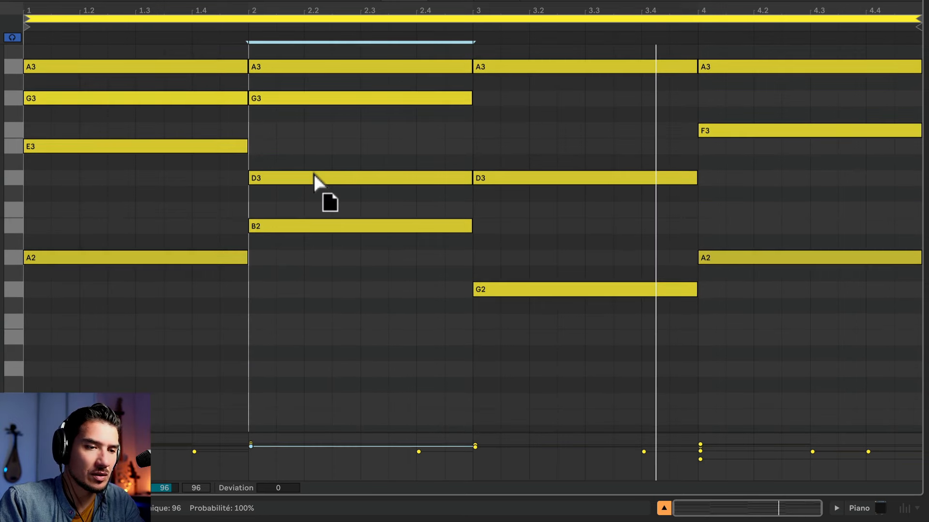
pyautogui.scroll(2, 573, 133)
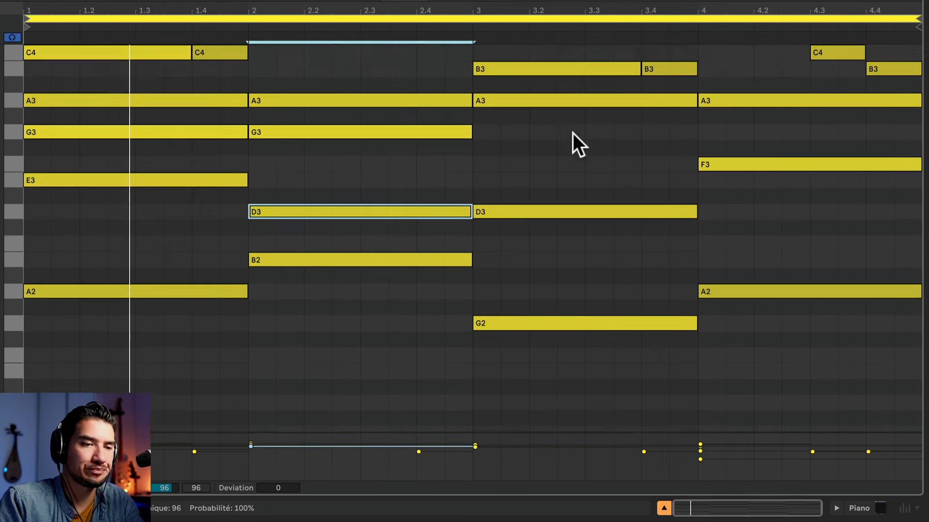
pyautogui.scroll(3, 572, 132)
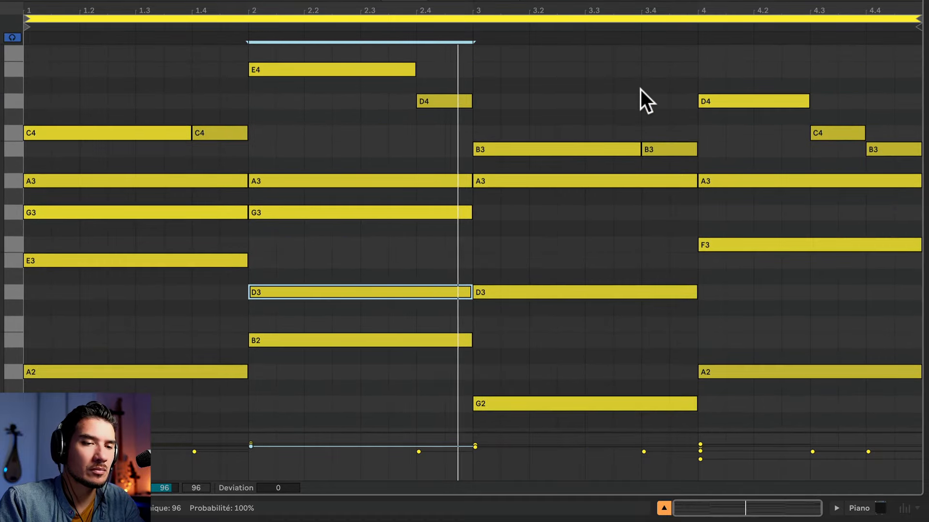
pyautogui.scroll(-3, 427, 252)
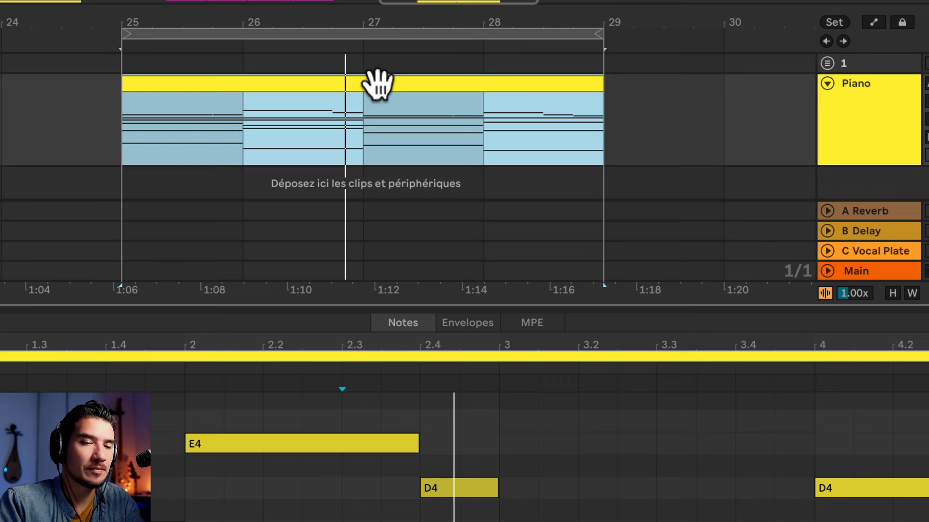
# Step: Duplicate the four-bar piano clip and consolidate both copies into a single eight-bar clip
pyautogui.rightClick(377, 83)
pyautogui.click(411, 127)
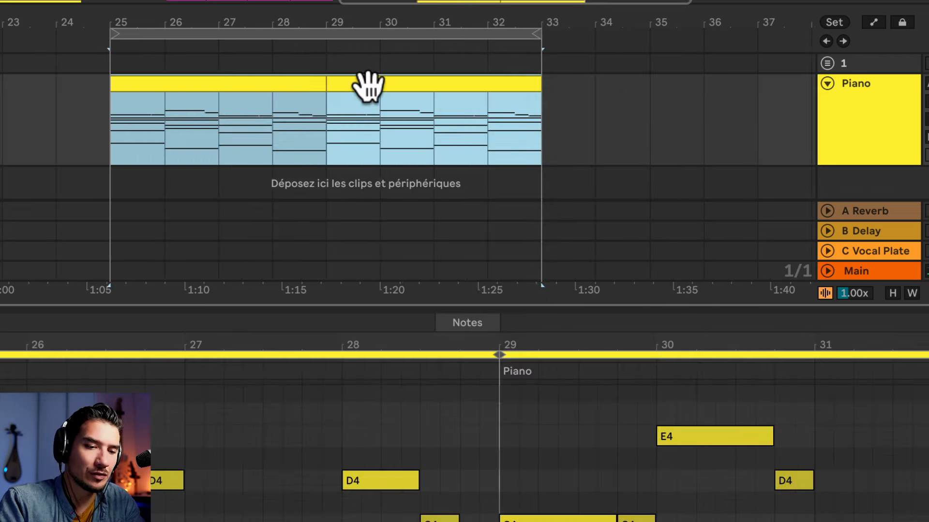
pyautogui.rightClick(369, 85)
pyautogui.click(432, 255)
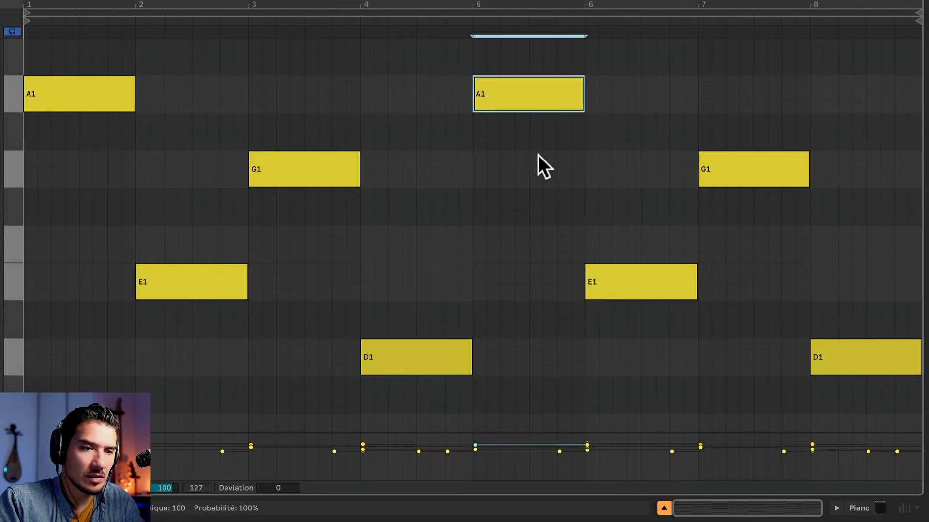
# Step: Turn the A minor chord in bar 5 into C major by lowering its A1 bass note and moving its A2 down to G2
pyautogui.scroll(5, 533, 147)
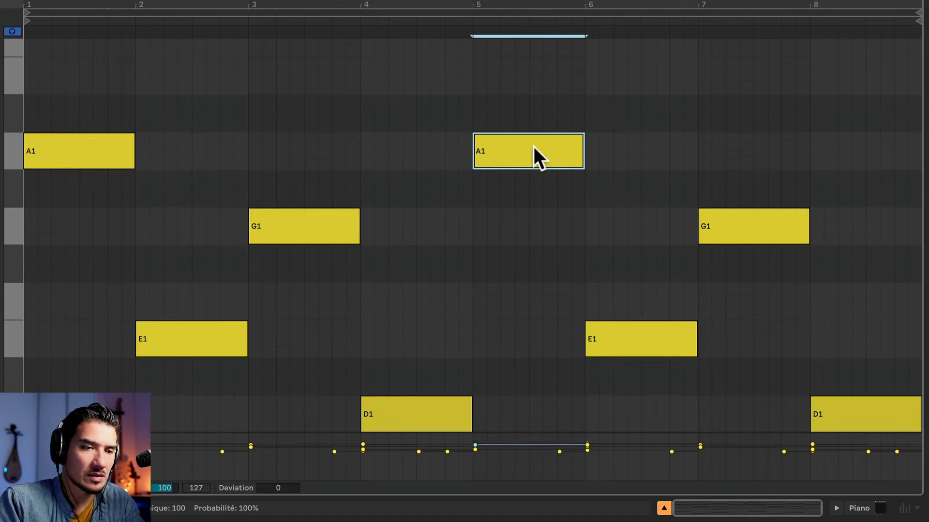
pyautogui.scroll(-1, 534, 146)
pyautogui.scroll(-4, 533, 146)
pyautogui.moveTo(519, 102); pyautogui.dragTo(523, 406)
pyautogui.click(286, 21)
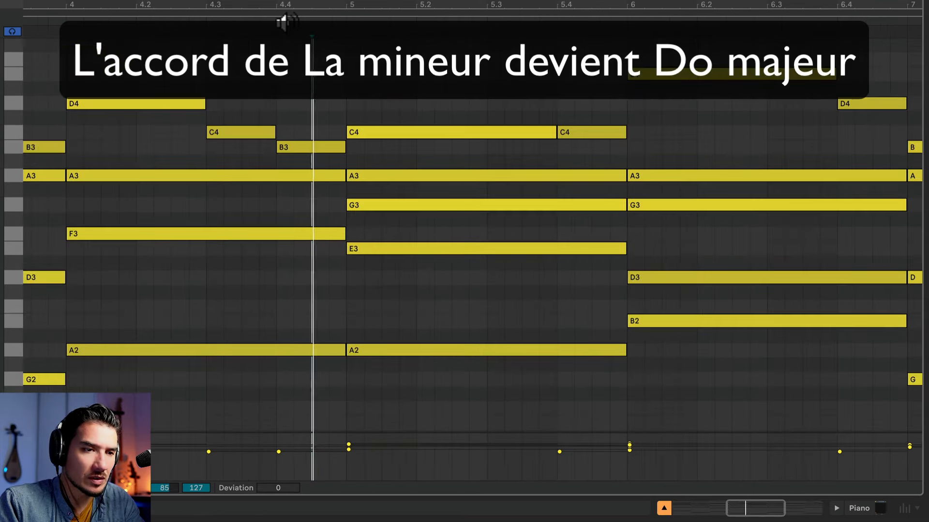
pyautogui.moveTo(387, 350); pyautogui.dragTo(386, 374)
pyautogui.scroll(-1, 386, 373)
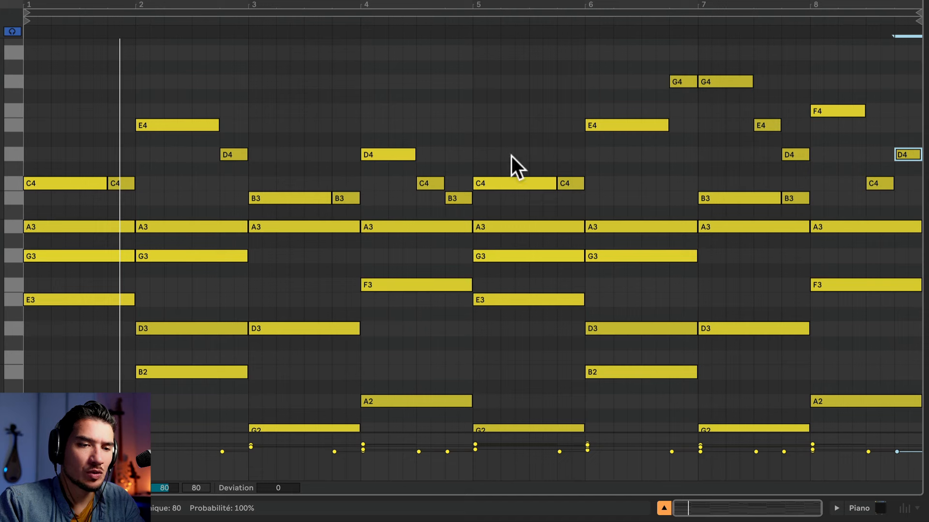
# Step: Play through the eight-bar progression to check it, and stop the playback
pyautogui.click(620, 19)
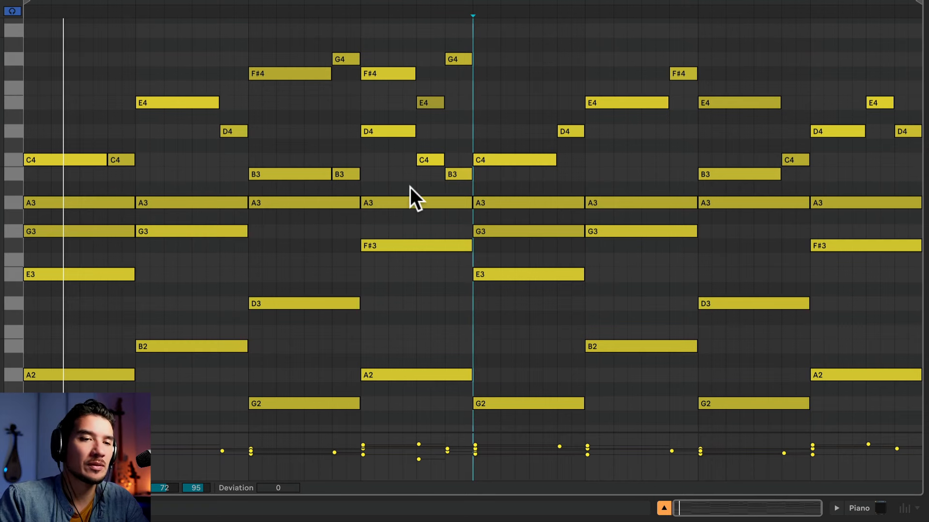
pyautogui.scroll(-1, 411, 187)
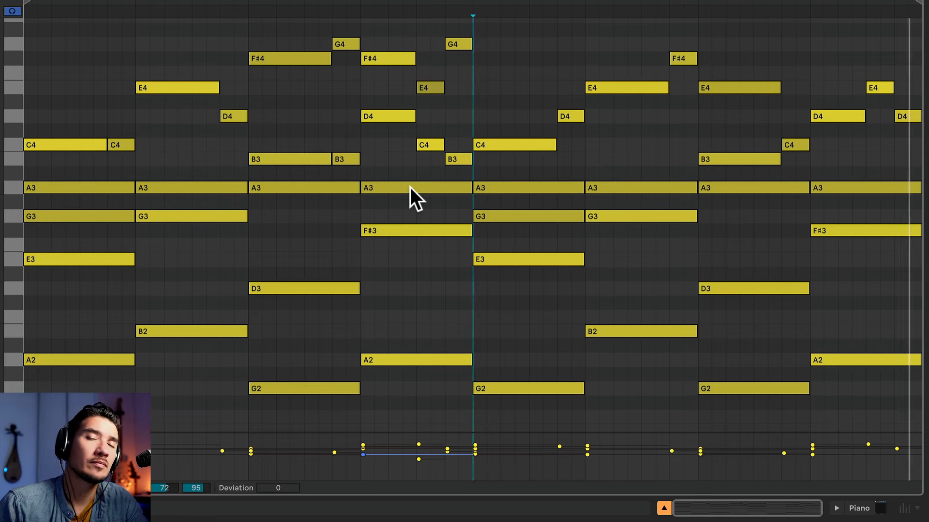
pyautogui.click(294, 88)
pyautogui.press('space')
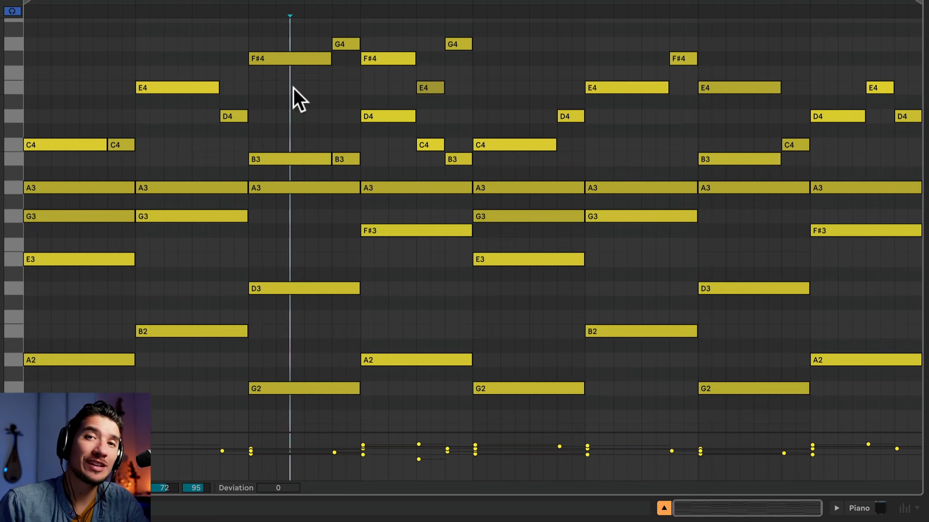
pyautogui.click(51, 82)
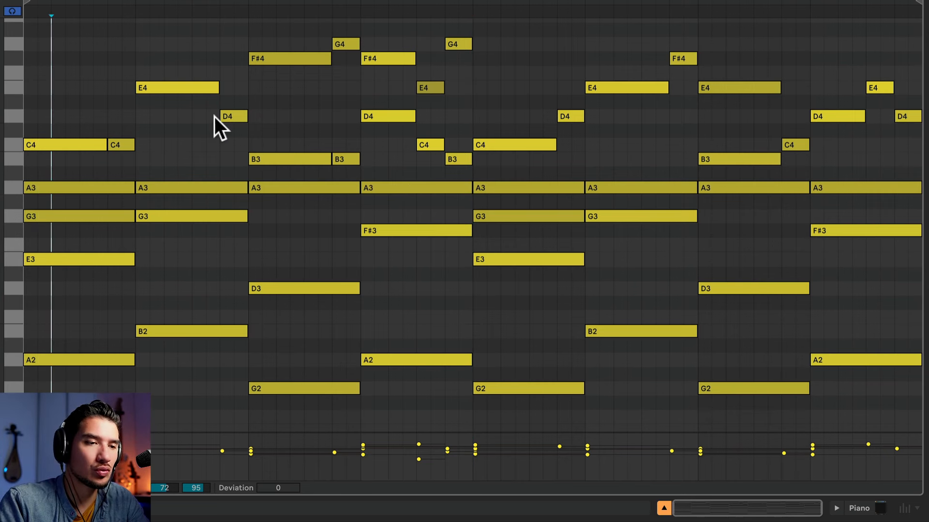
# Step: Select all notes in the eight-bar clip and listen to the progression
pyautogui.hotkey('ctrl', 'a')
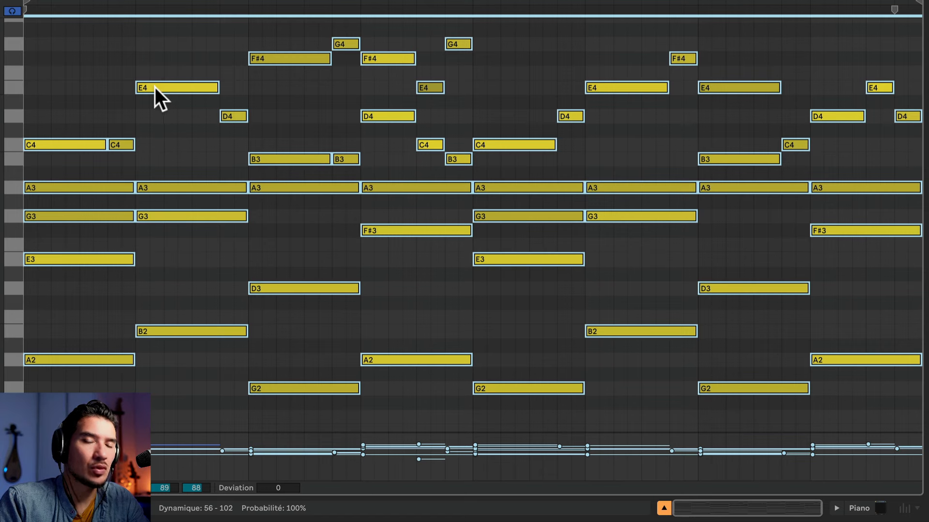
pyautogui.moveTo(154, 88); pyautogui.dragTo(152, 162)
pyautogui.press('space')
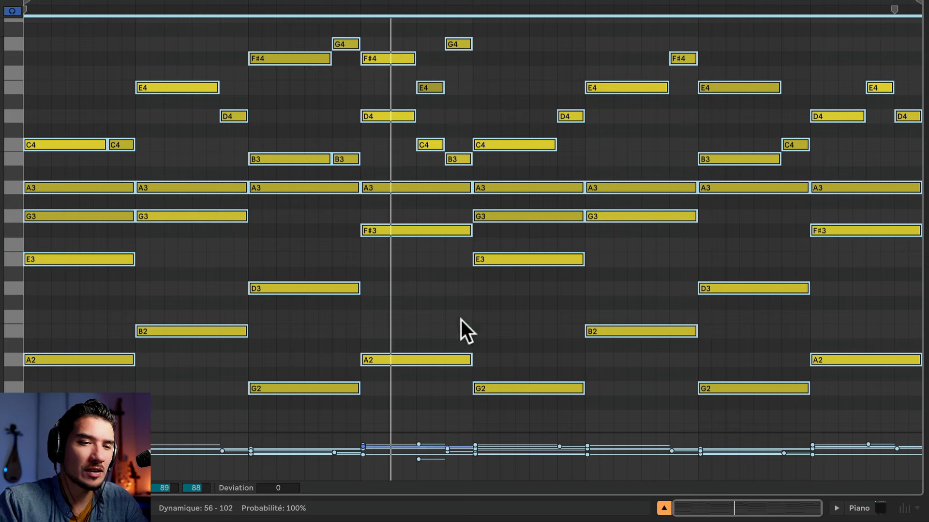
pyautogui.click(332, 108)
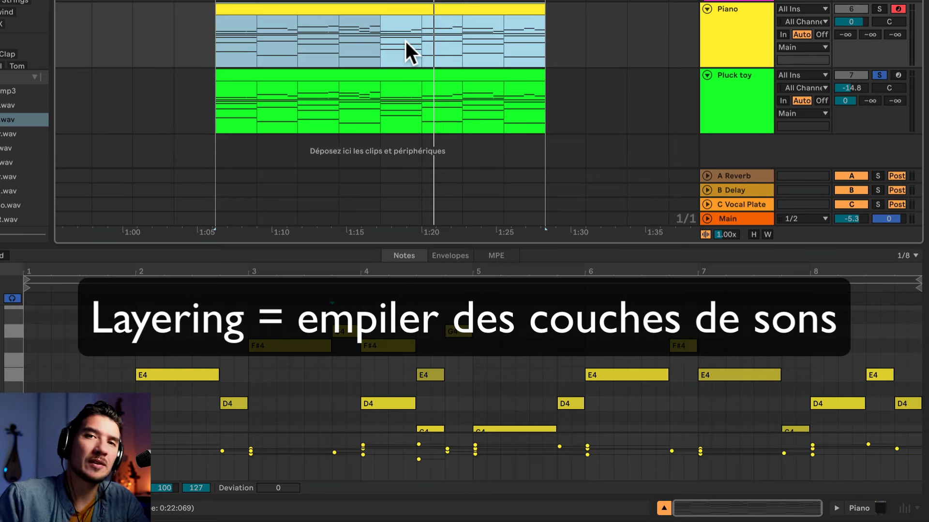
# Step: Listen to the Pluck toy layer together with the piano and to the soloed PAD layer, and stop the playback
pyautogui.click(400, 110)
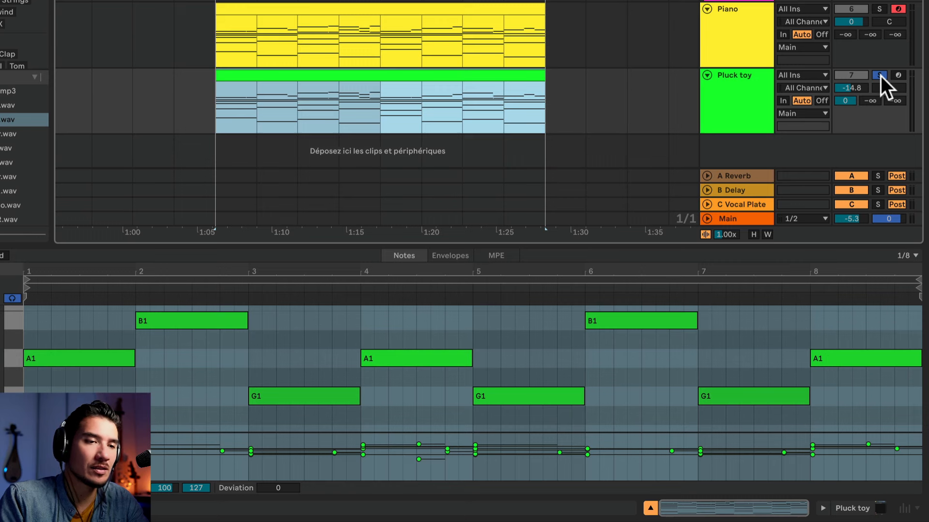
pyautogui.press('space')
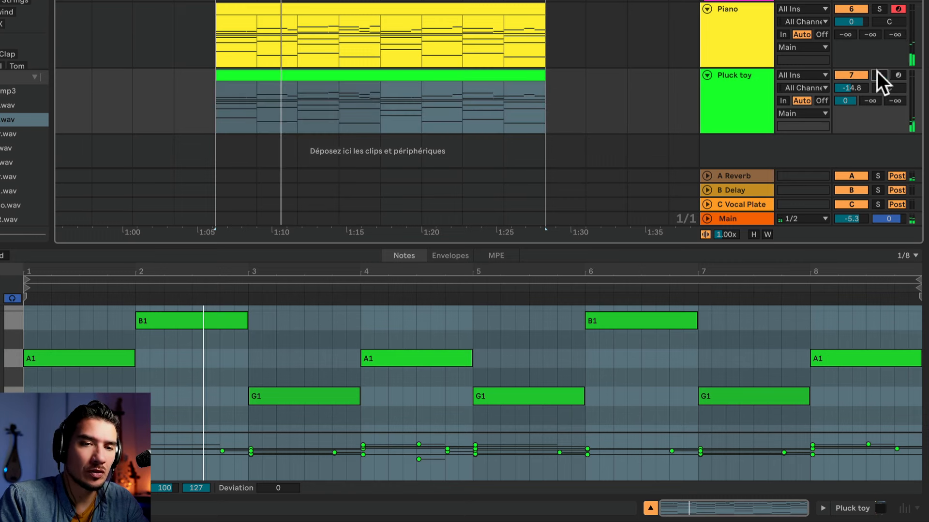
pyautogui.click(328, 77)
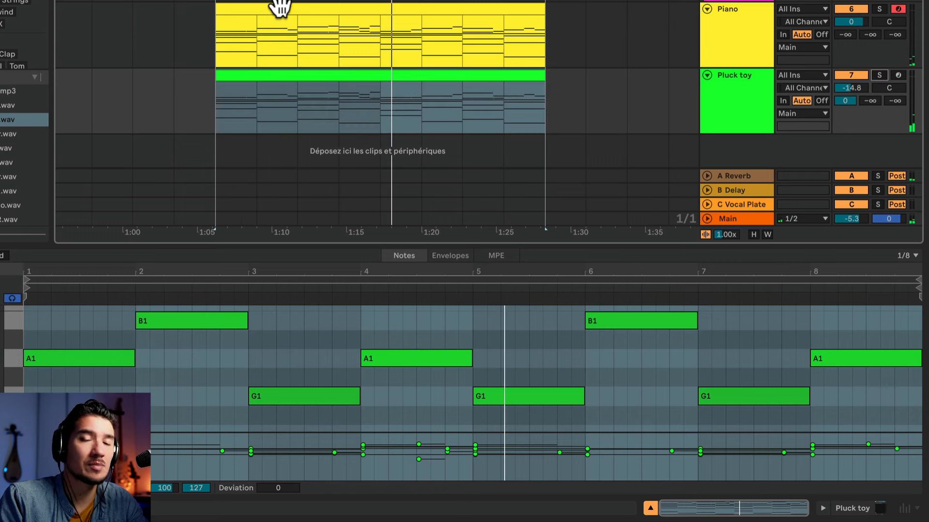
pyautogui.press('space')
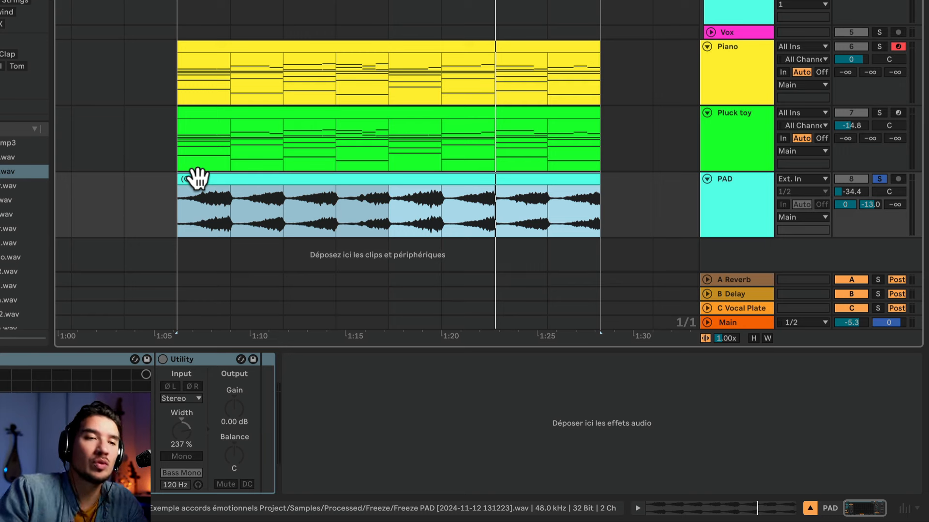
pyautogui.press('space')
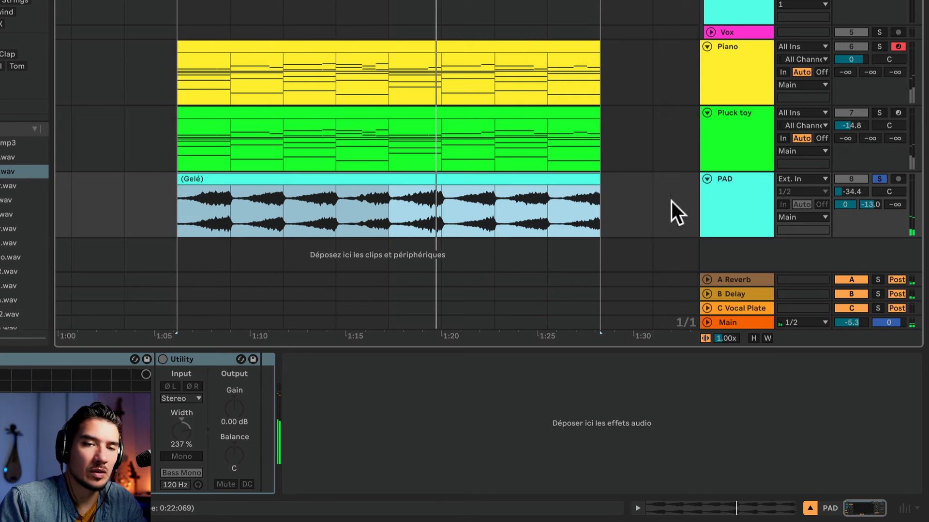
pyautogui.press('space')
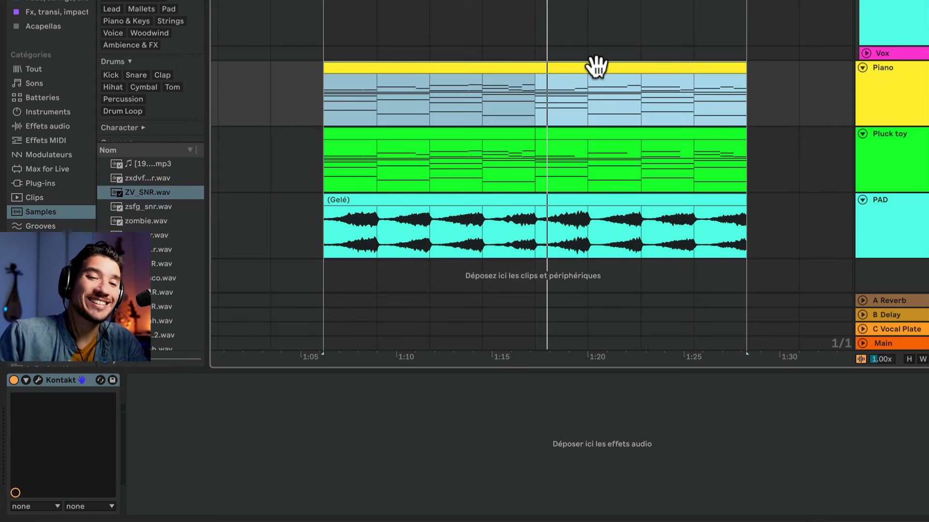
# Step: Add the copied Echo effect to the Piano track, enable it, and set its low-pass filter to 3.58 kHz with resonance 0.23
pyautogui.click(924, 94)
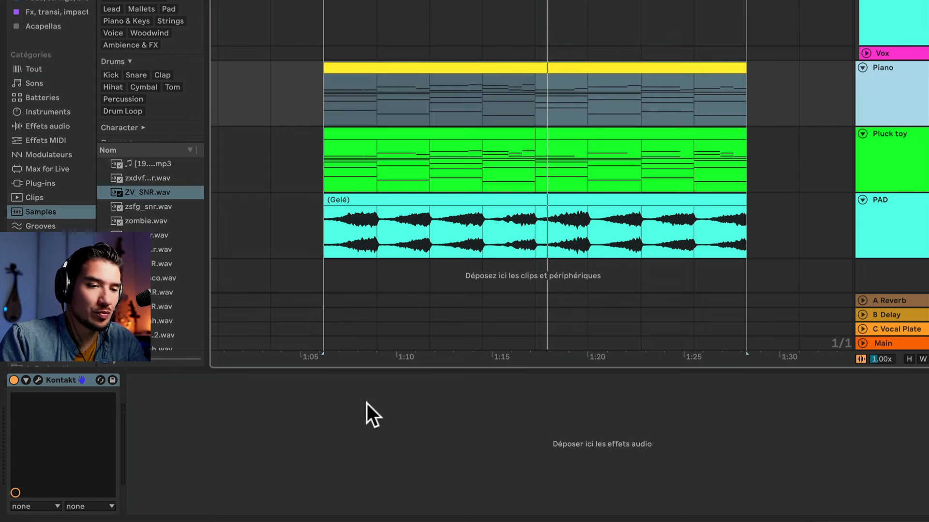
pyautogui.click(296, 417)
pyautogui.press('super+v')
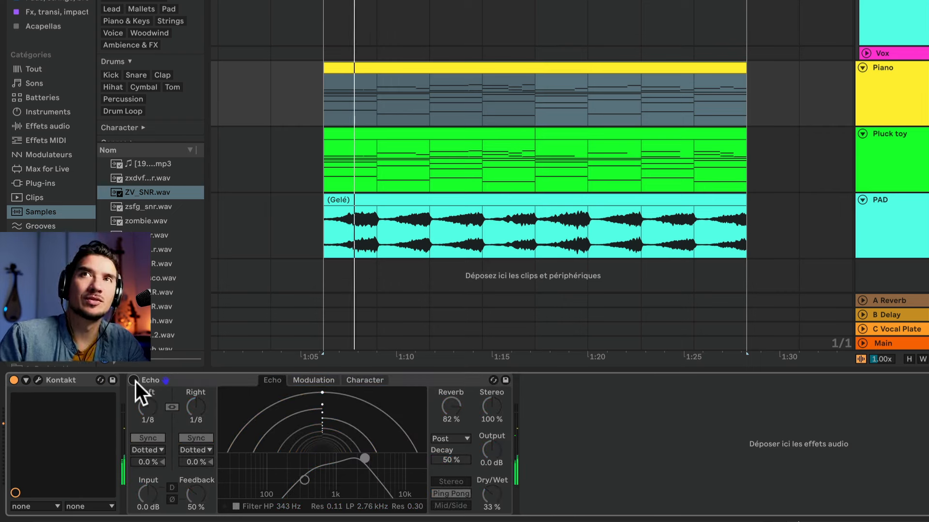
pyautogui.click(134, 380)
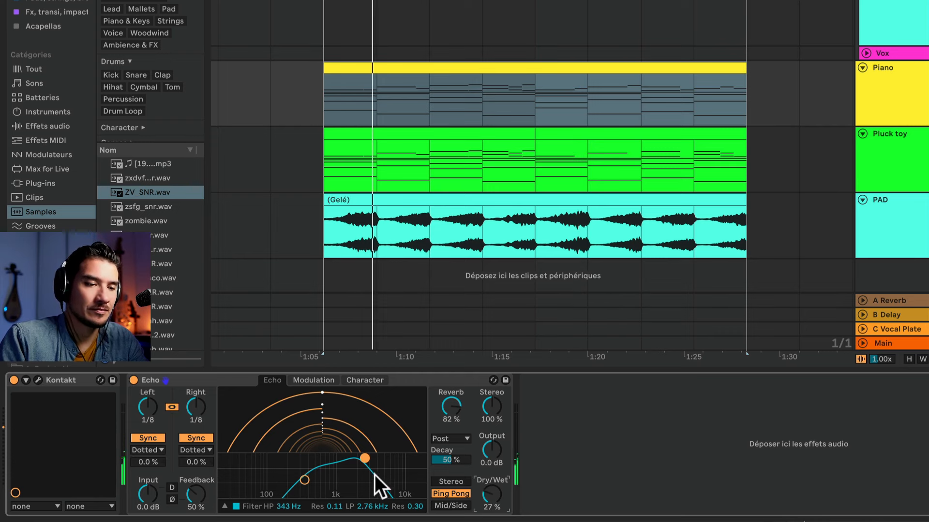
pyautogui.moveTo(365, 458)
pyautogui.mouseDown()
pyautogui.moveTo(364, 489)
pyautogui.moveTo(372, 467)
pyautogui.mouseUp()
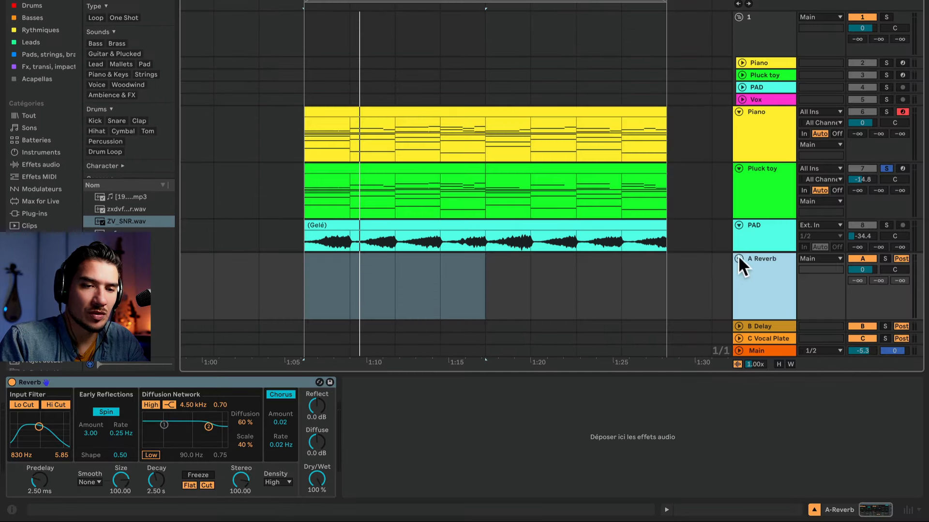
# Step: Collapse the A Reverb return and compare the Pluck toy with and without reverb, leaving its Reverb send at 0 dB
pyautogui.click(739, 259)
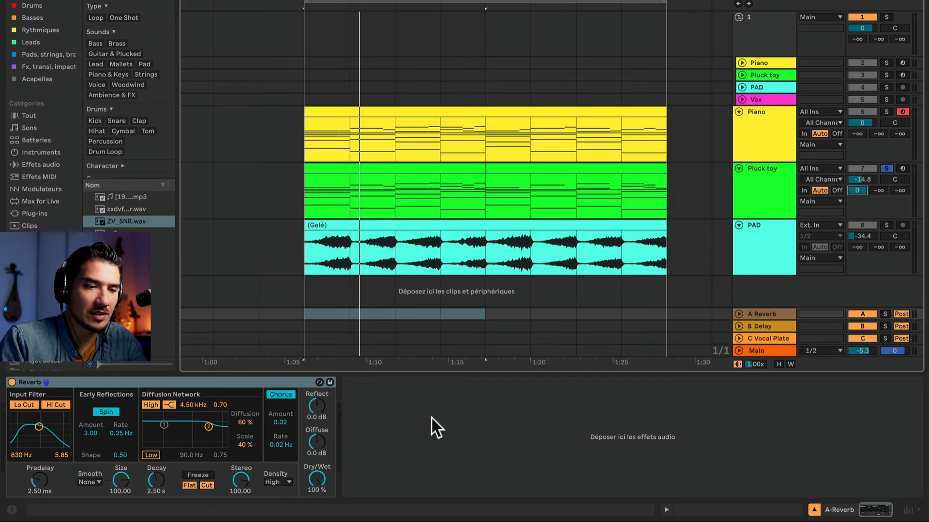
pyautogui.press('space')
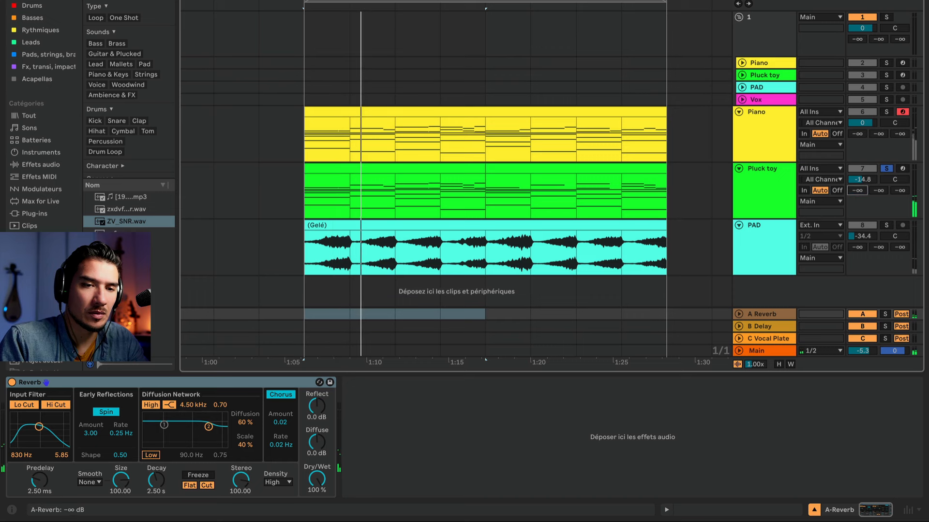
pyautogui.click(503, 170)
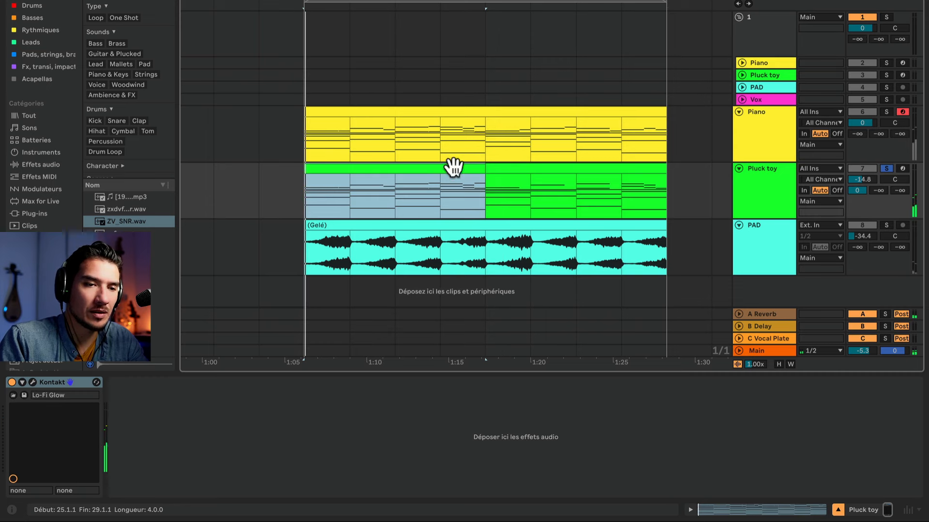
pyautogui.click(858, 189)
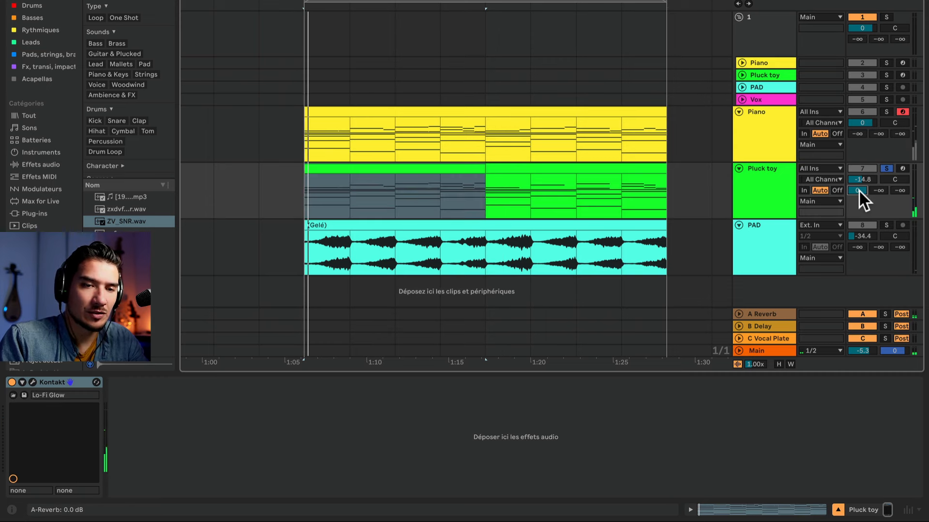
# Step: Solo the PAD track and set its Reverb send to 0 dB and its Delay send to -11.0 dB while listening
pyautogui.click(755, 248)
pyautogui.click(886, 225)
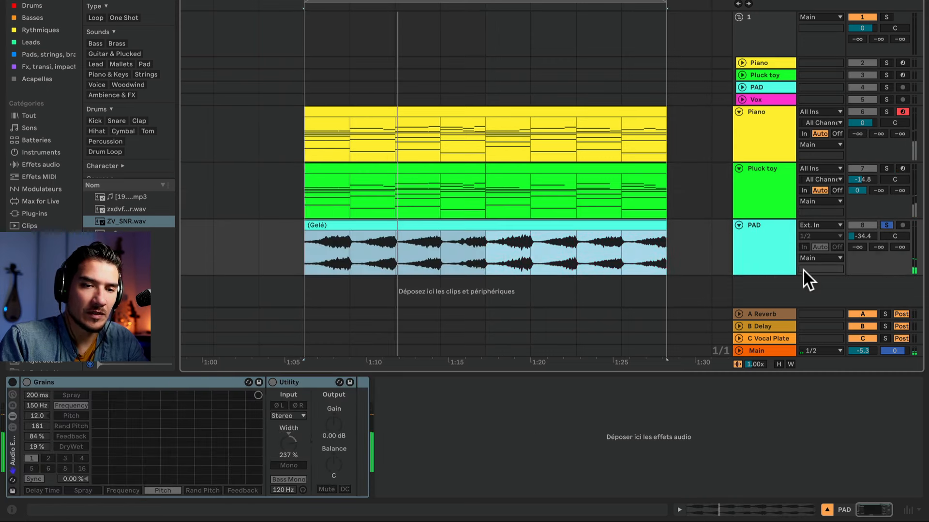
pyautogui.moveTo(856, 247); pyautogui.dragTo(878, 242)
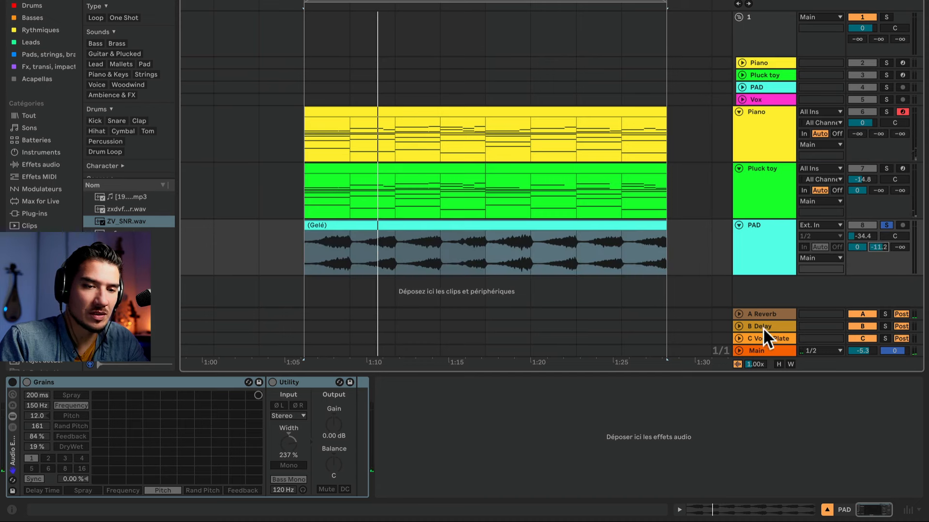
pyautogui.press('space')
pyautogui.moveTo(878, 248); pyautogui.dragTo(878, 248)
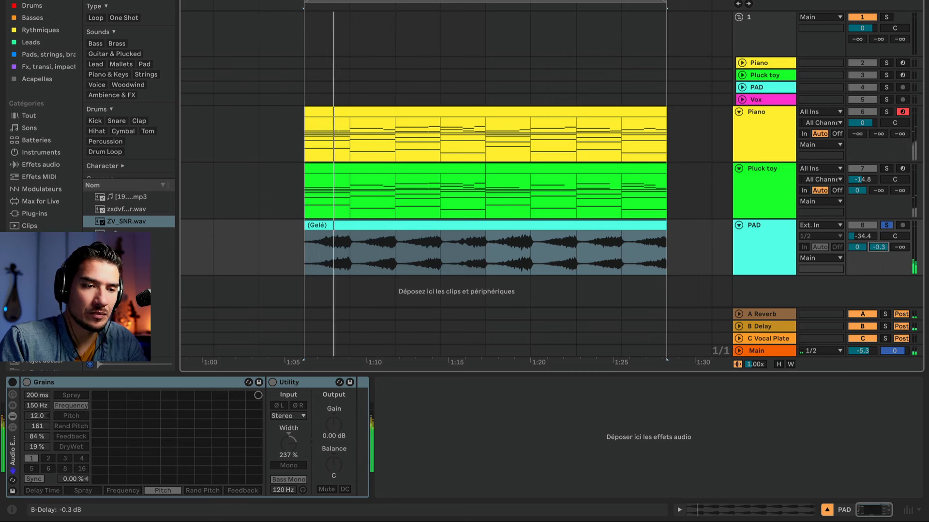
pyautogui.moveTo(878, 247); pyautogui.dragTo(878, 251)
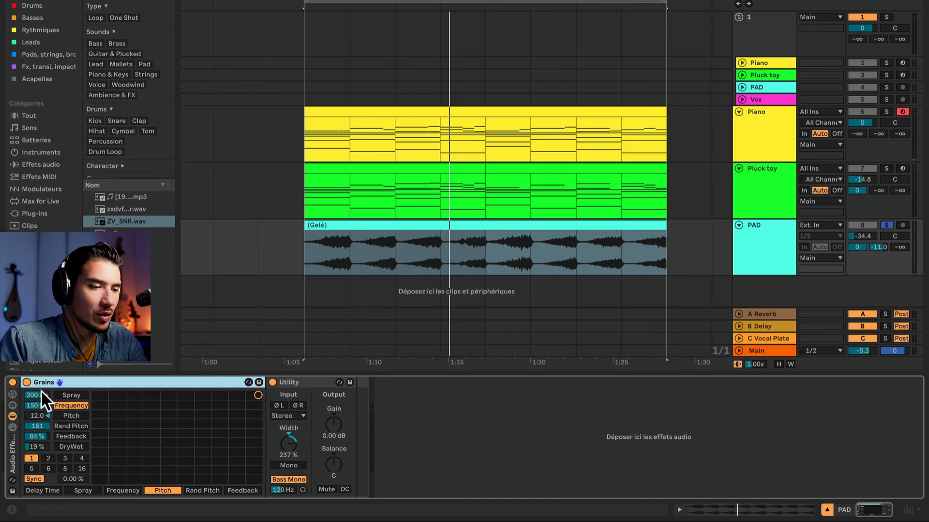
# Step: Compare the PAD with its Grains and Utility effect rack bypassed and enabled, leaving the rack on, and stop the playback
pyautogui.click(11, 383)
pyautogui.press('space')
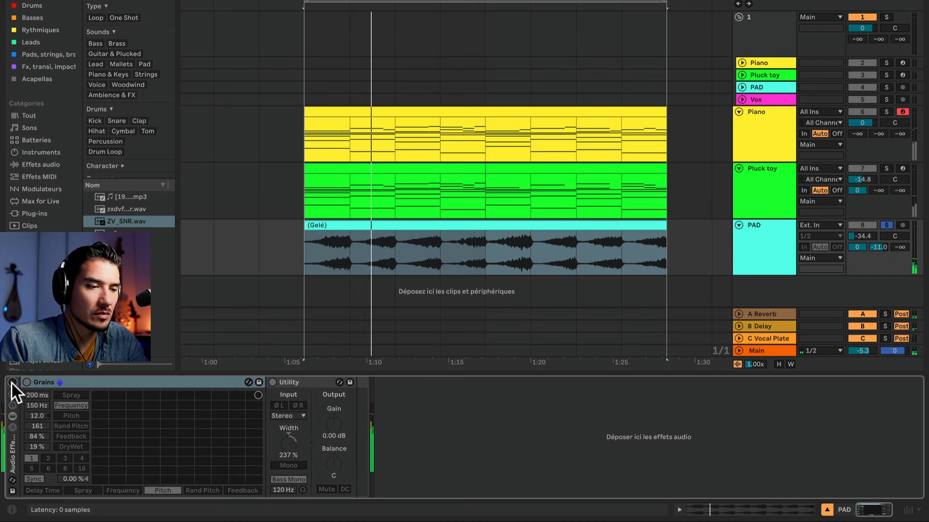
pyautogui.click(11, 382)
pyautogui.press('space')
pyautogui.press('space')
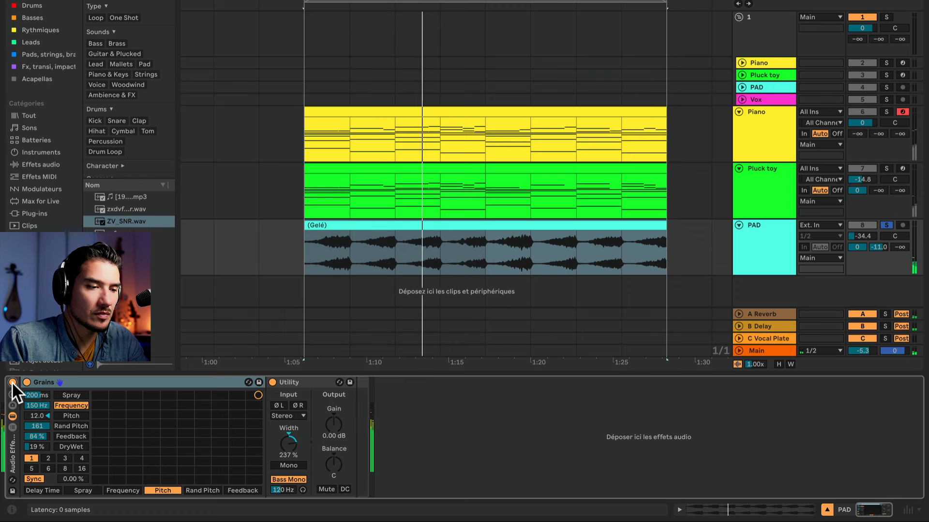
pyautogui.press('space')
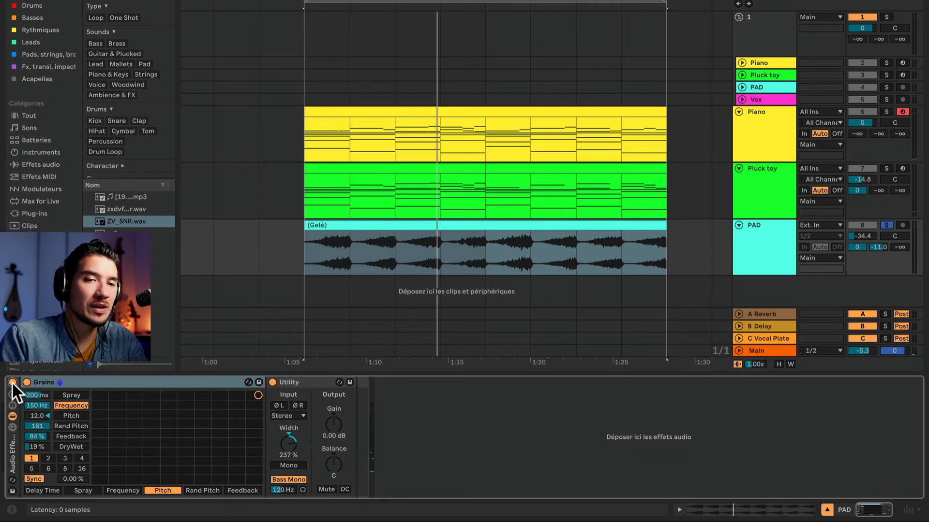
# Step: Play the Piano, Pluck toy and PAD layers together without solo to check the full eight-bar progression
pyautogui.click(448, 189)
pyautogui.click(362, 114)
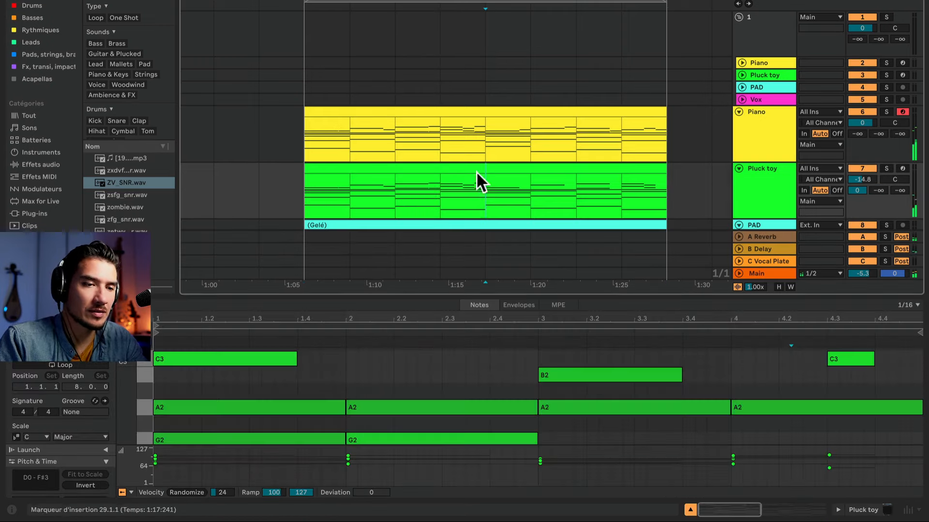
pyautogui.click(454, 170)
pyautogui.scroll(-2, 489, 129)
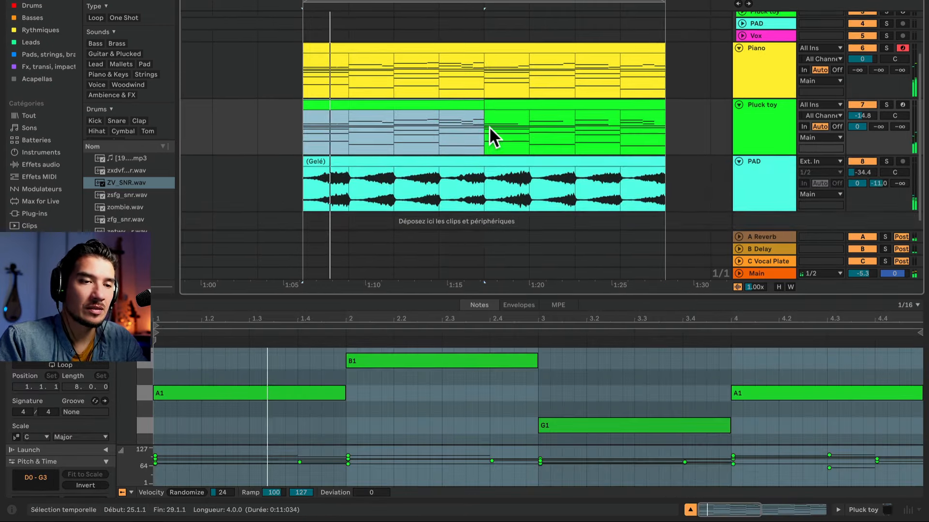
pyautogui.click(490, 126)
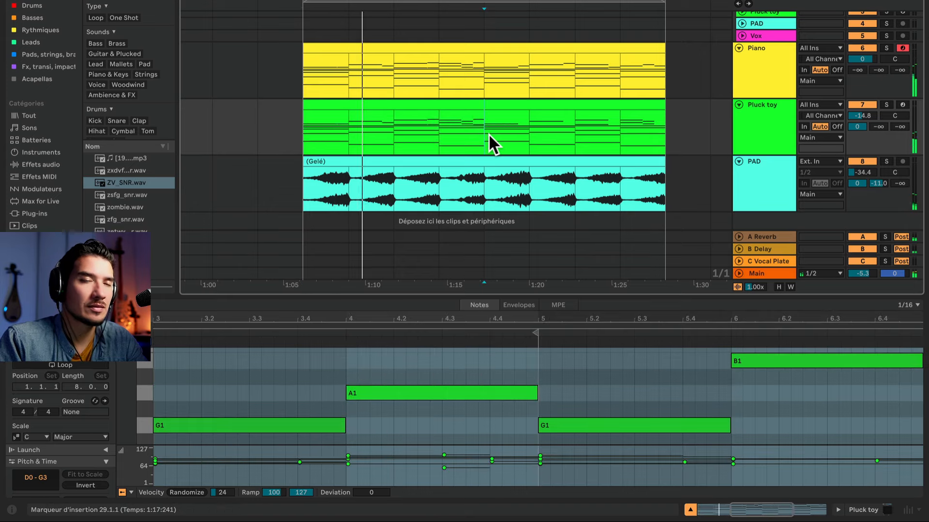
pyautogui.scroll(-1, 488, 134)
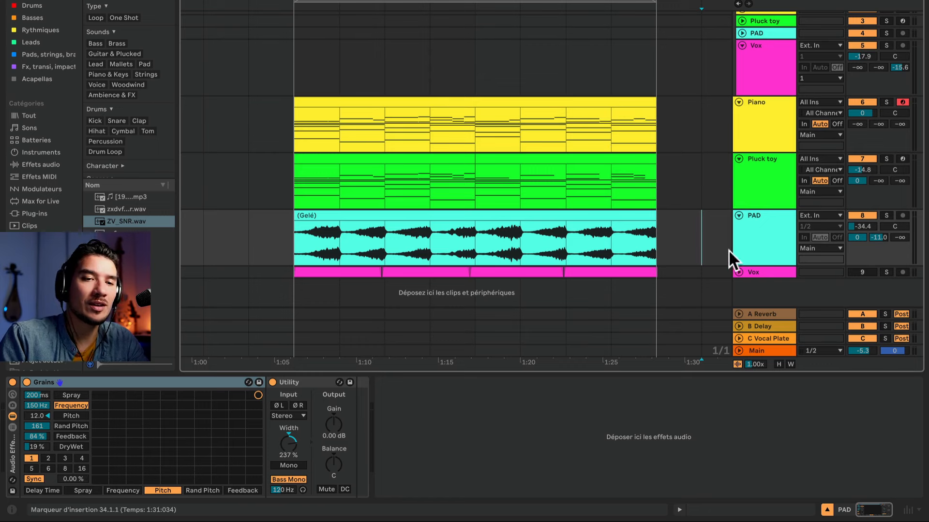
# Step: Expand and activate the Vox track below the PAD, and play all four layers from the start of the eight-bar piano clip
pyautogui.click(739, 272)
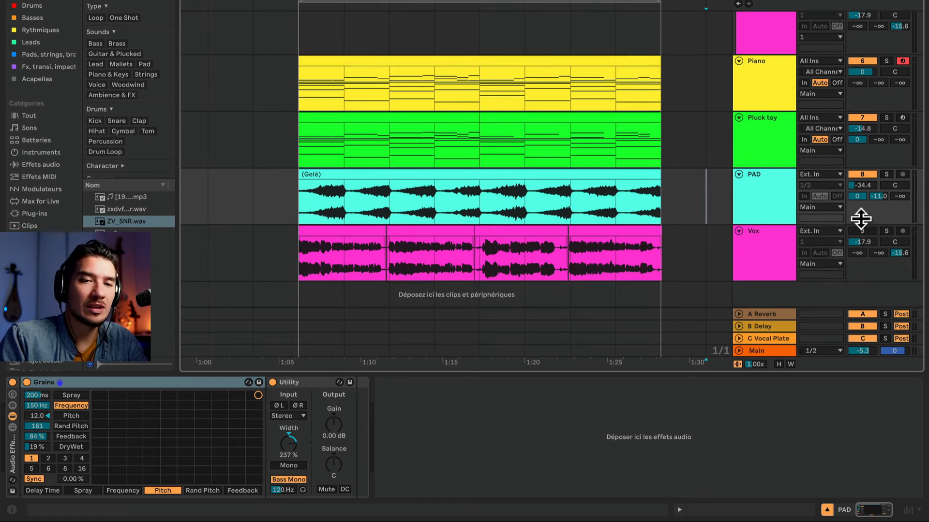
pyautogui.click(318, 227)
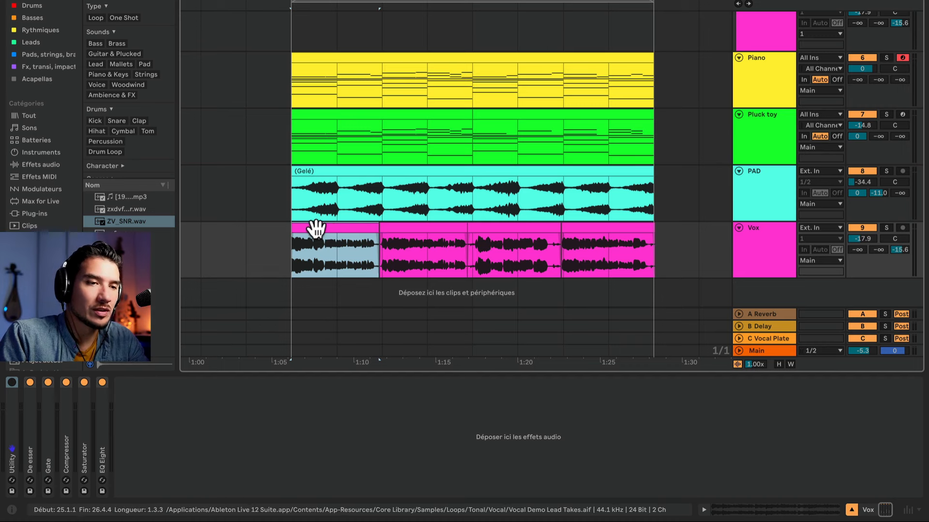
pyautogui.hscroll(1, 316, 227)
pyautogui.click(297, 58)
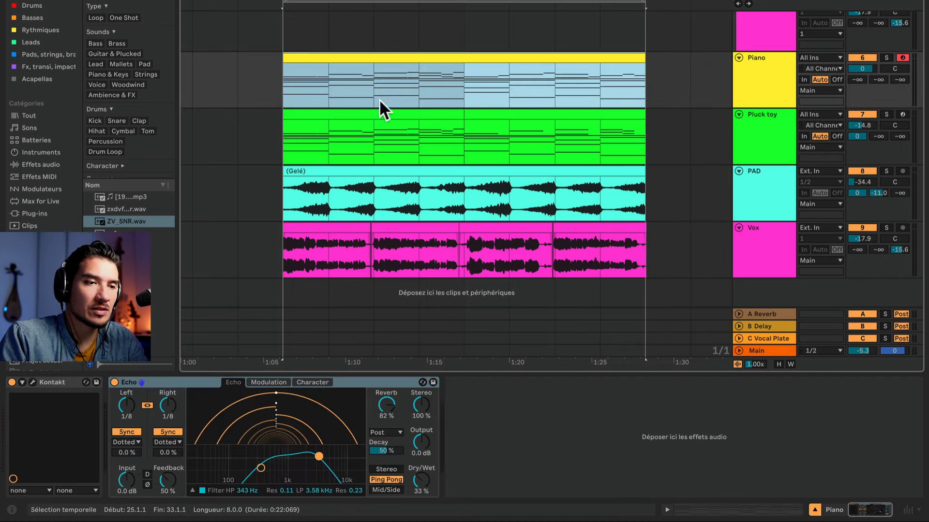
pyautogui.press('space')
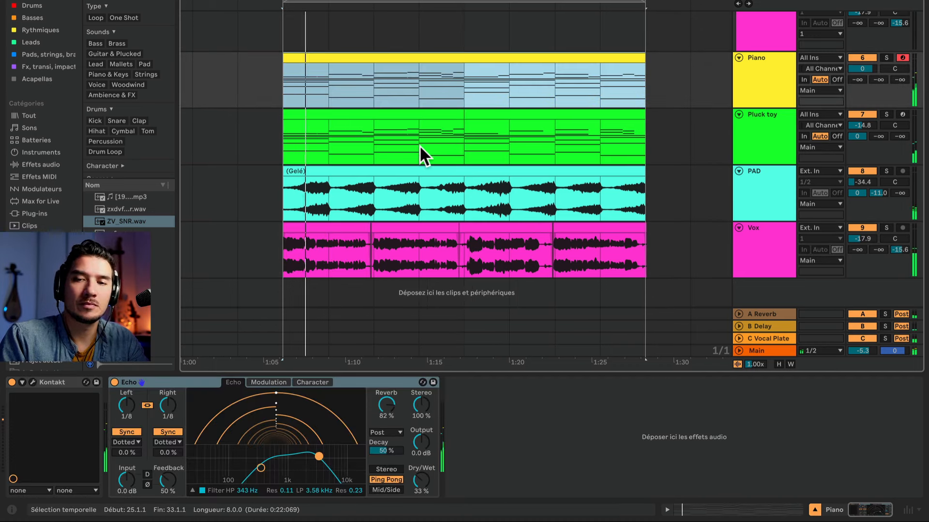